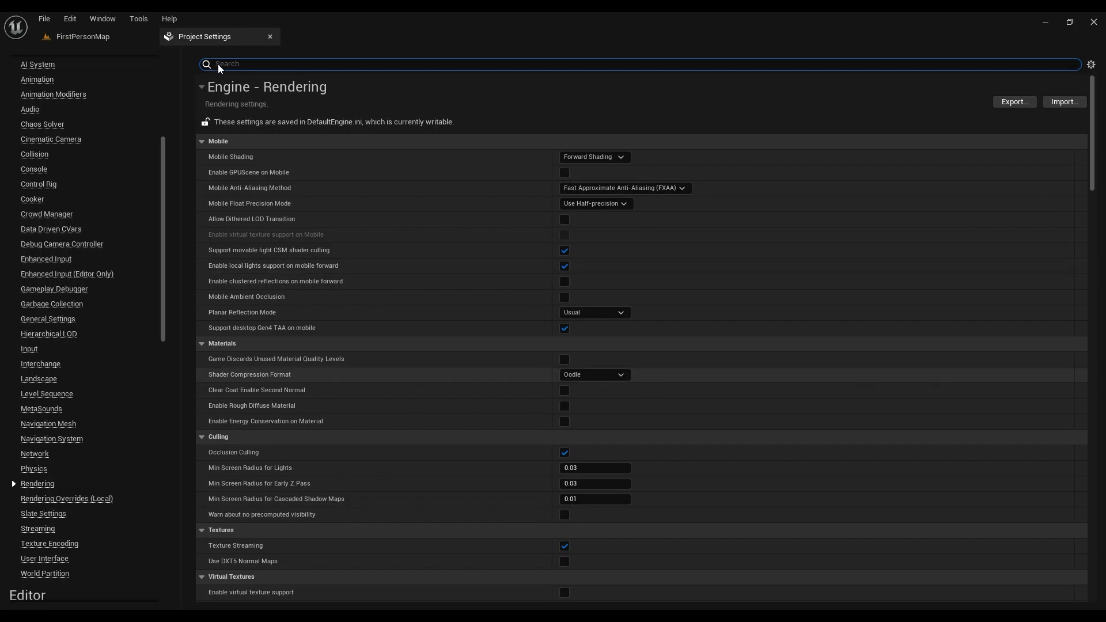
Leave Mobile Shading on Forward Shading
click(69, 18)
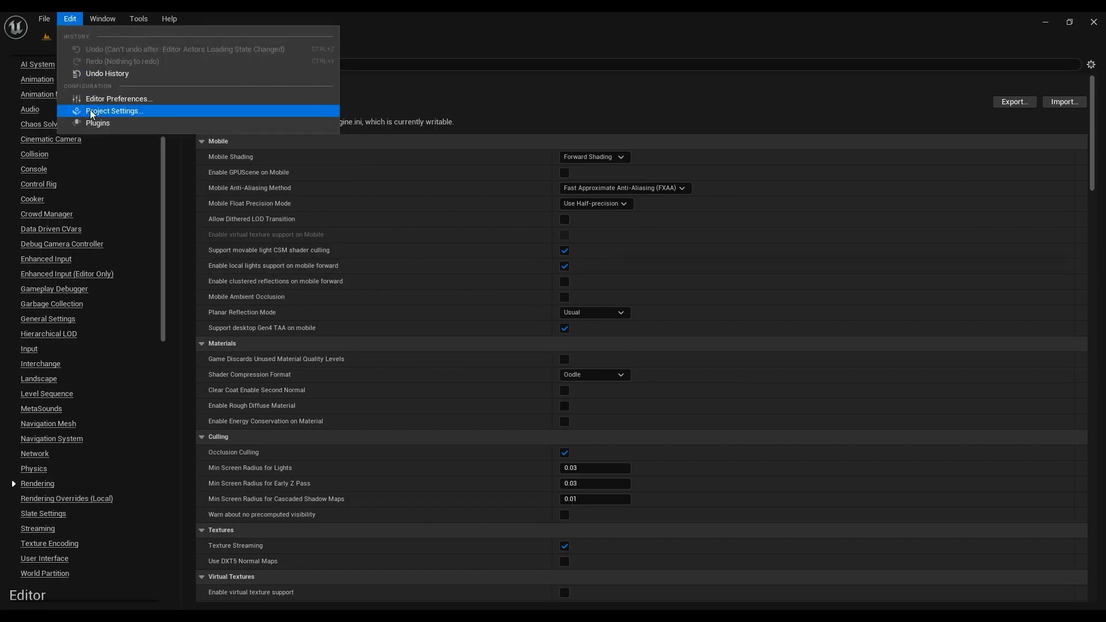
click(265, 13)
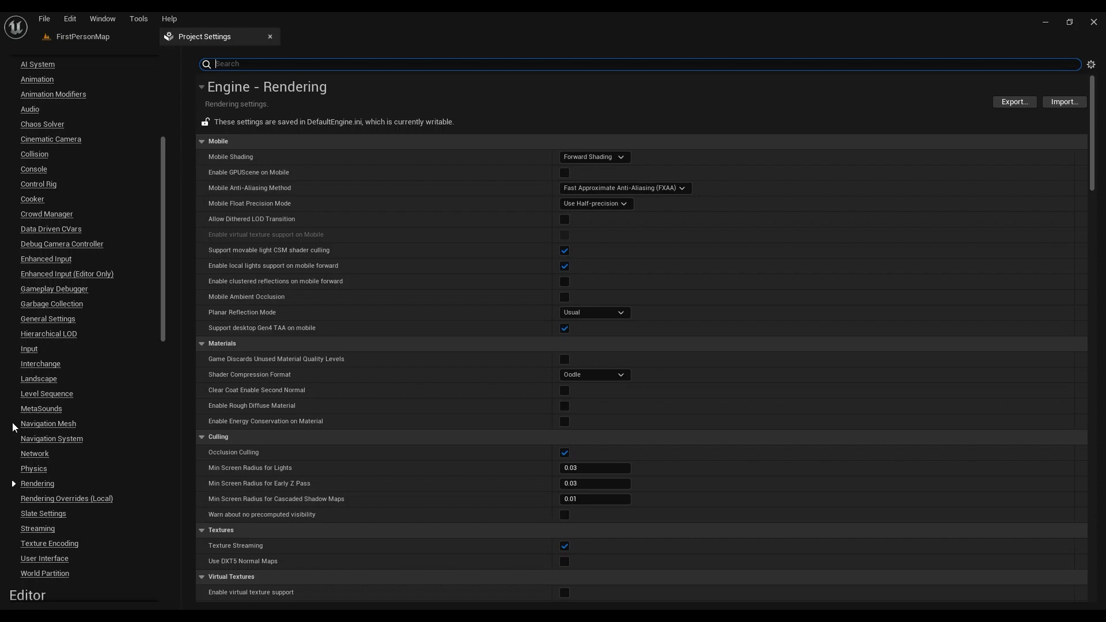
scroll(82, 383, up, 2)
scroll(86, 233, up, 3)
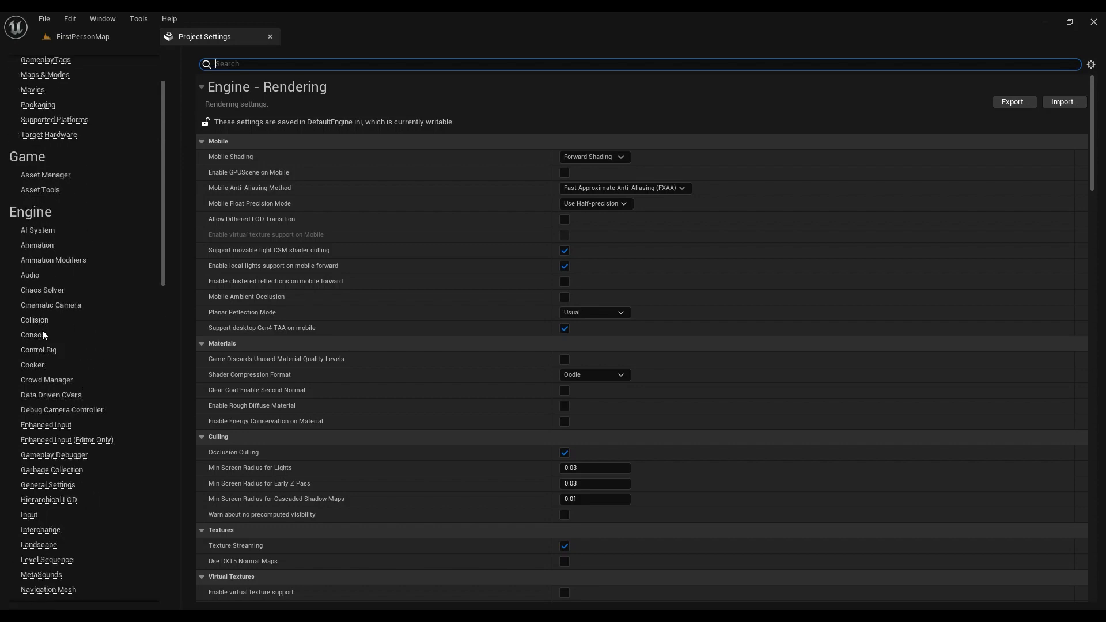
scroll(42, 336, down, 5)
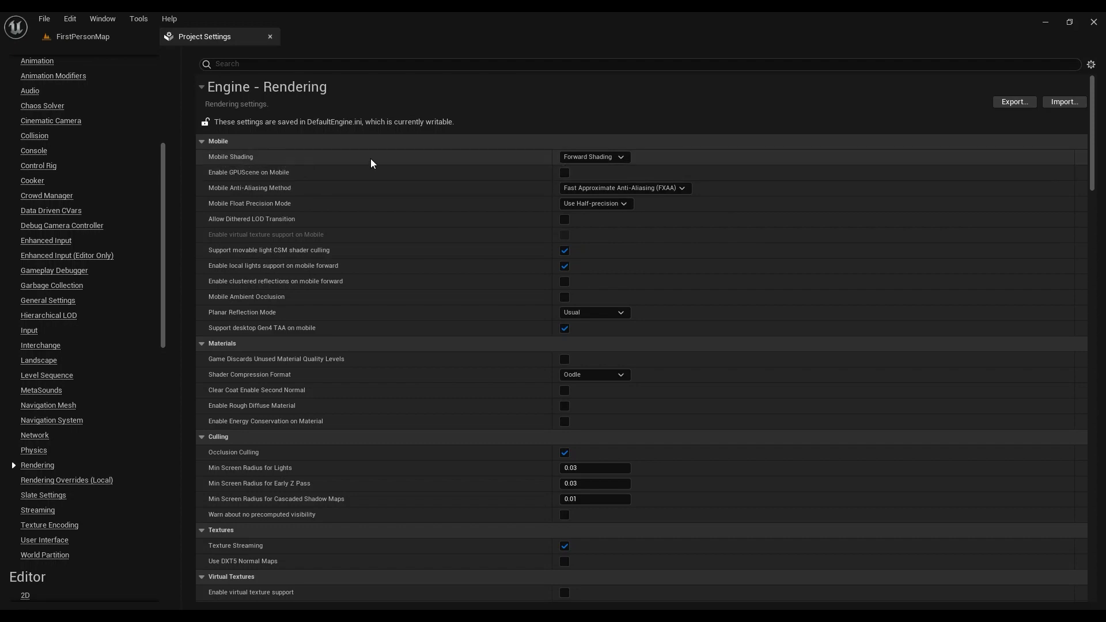
click(594, 157)
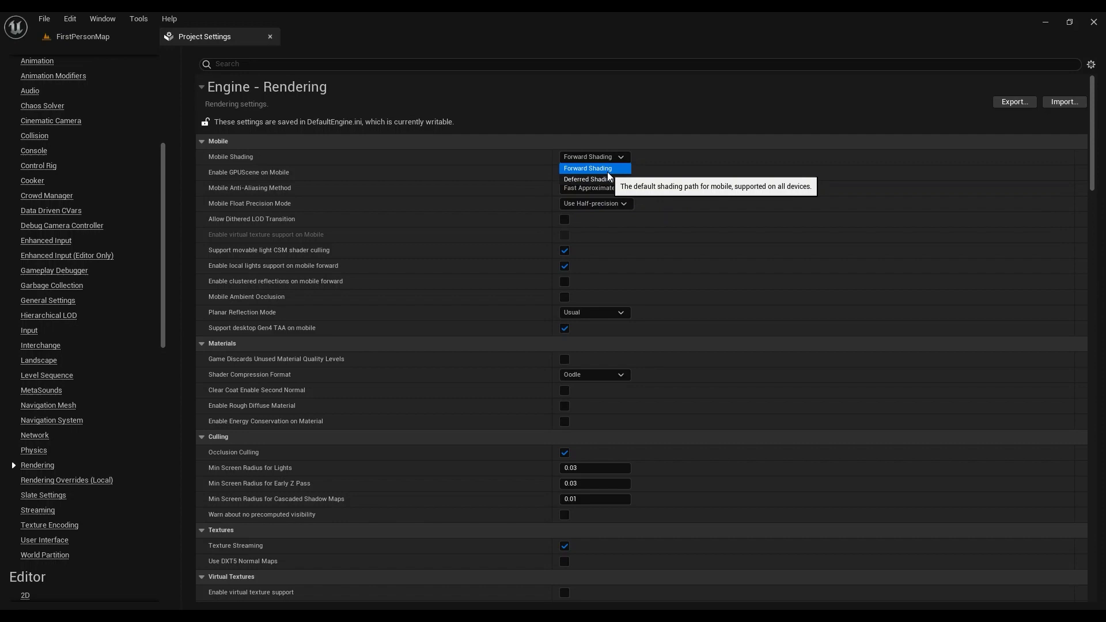
click(593, 168)
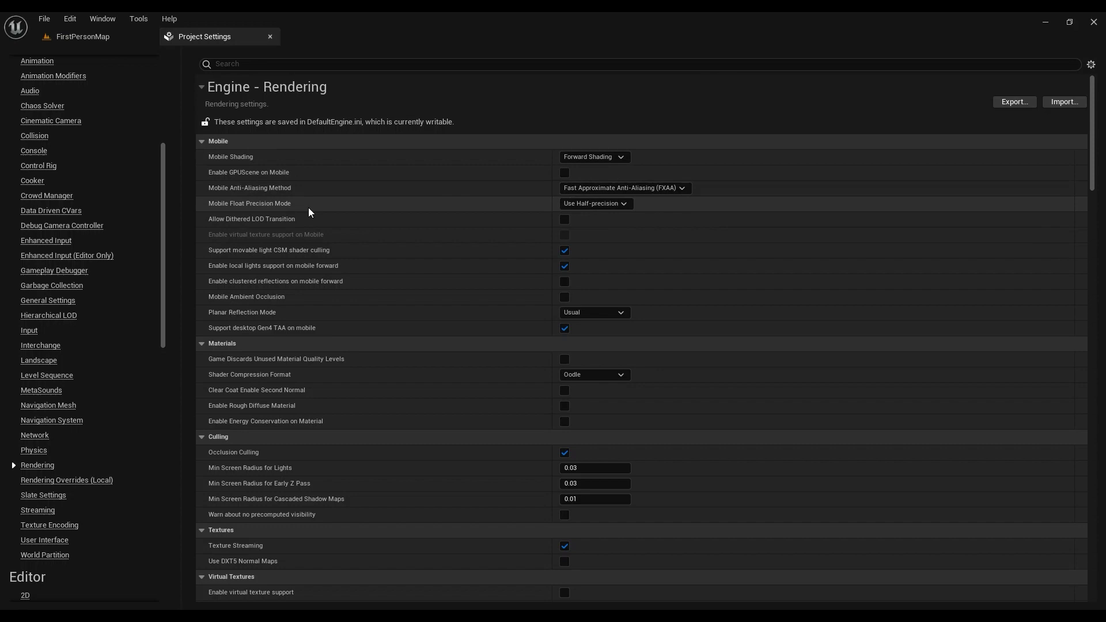
Set the Mobile Anti-Aliasing Method to Multisample Anti-Aliasing (MSAA)
click(608, 192)
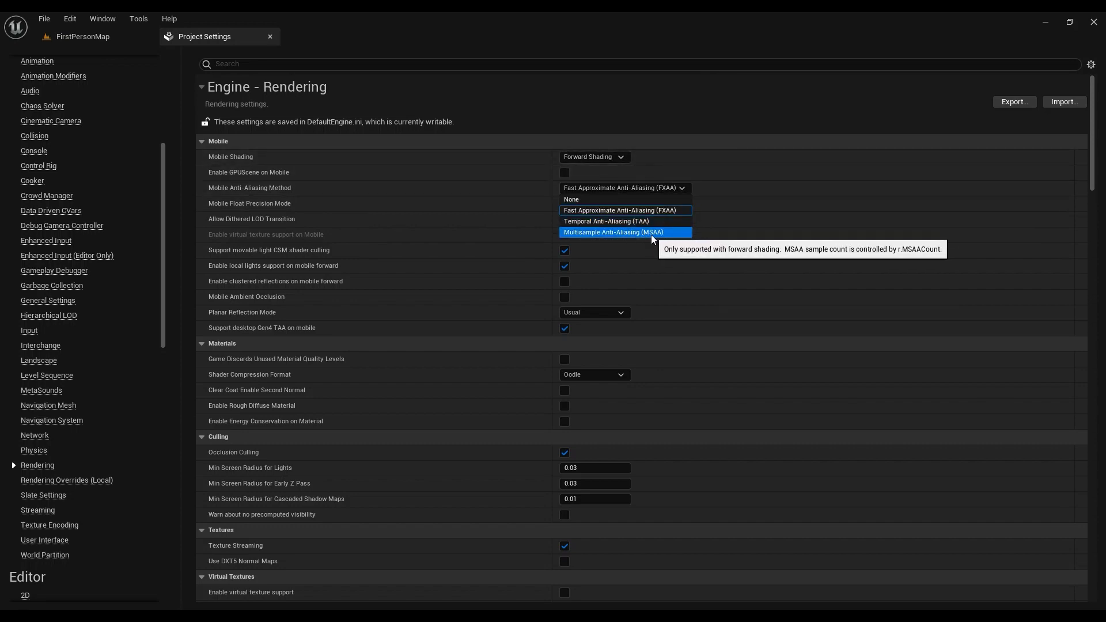
click(656, 233)
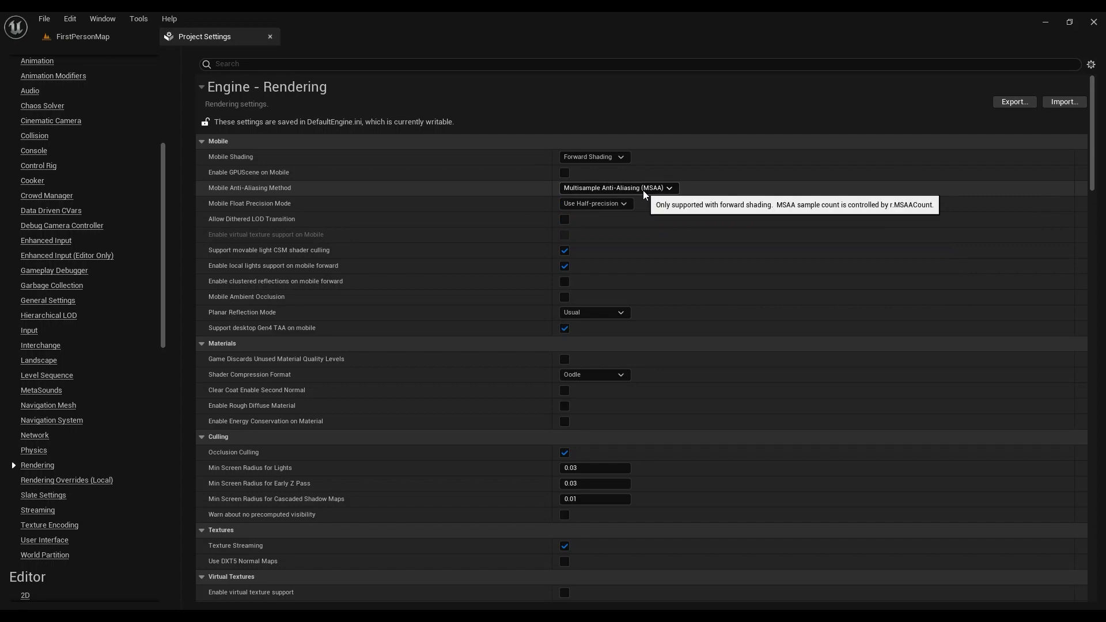
click(643, 194)
click(649, 235)
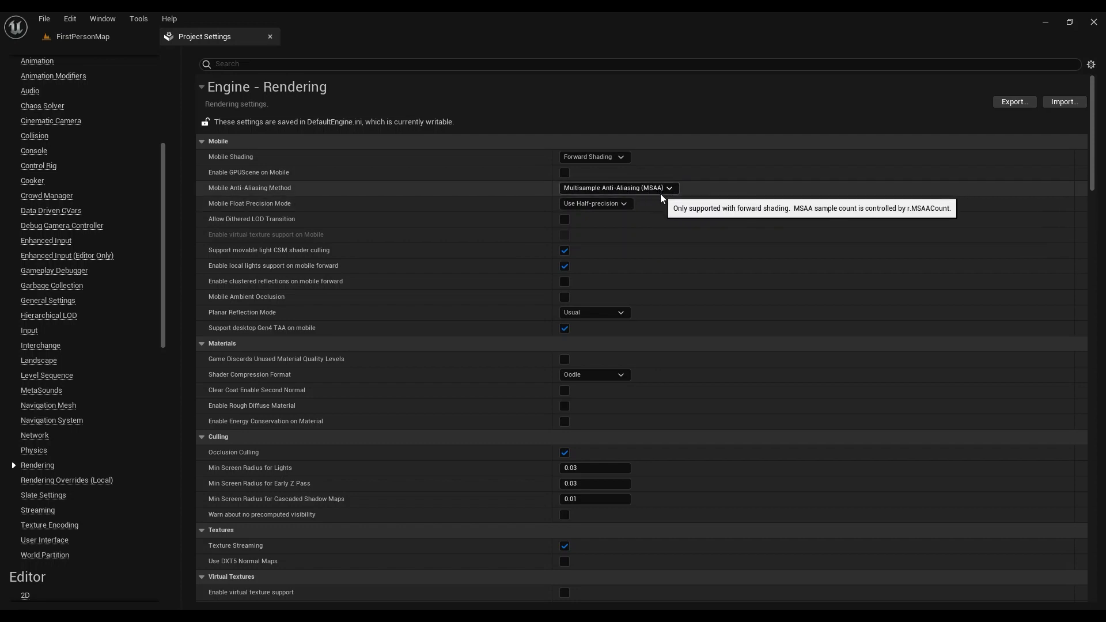
click(658, 189)
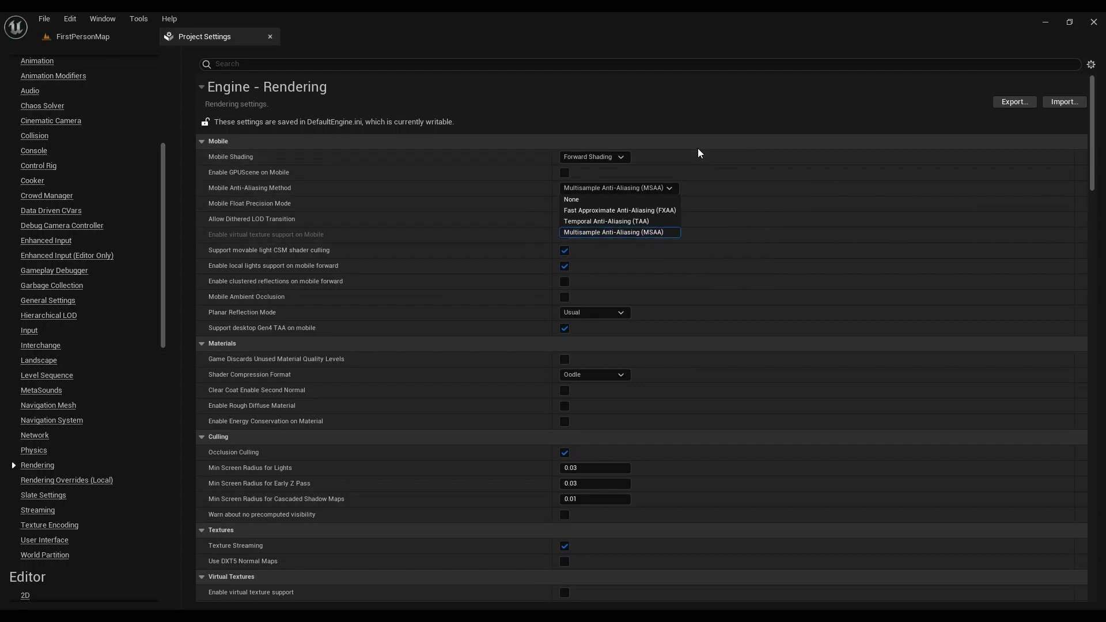
Re-expand Engine - Rendering and keep half-precision for mobile floats
click(688, 115)
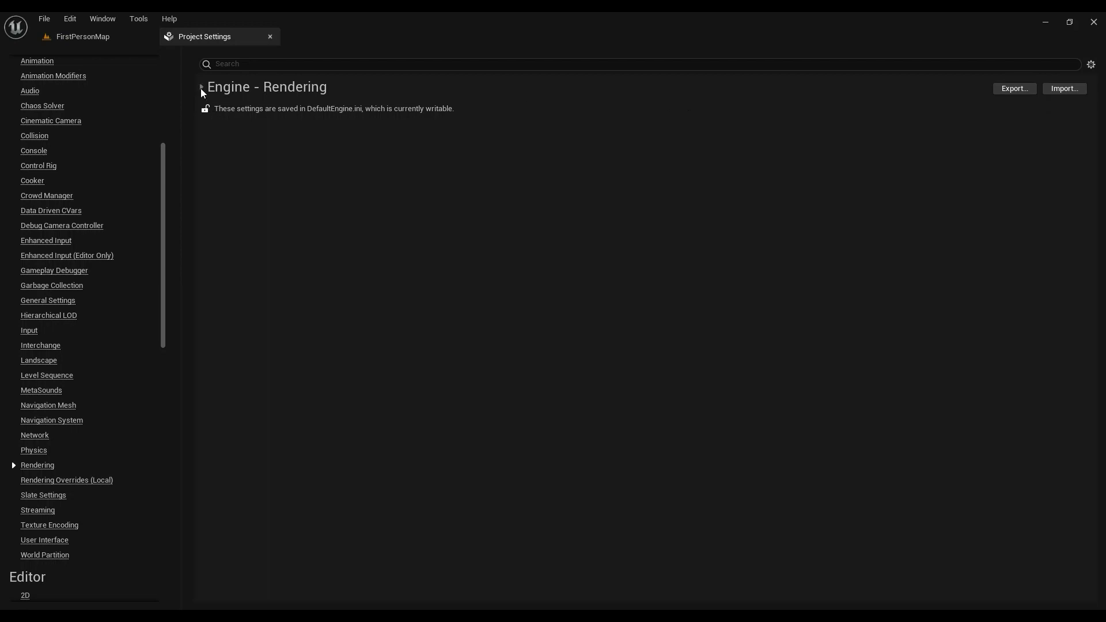
click(200, 88)
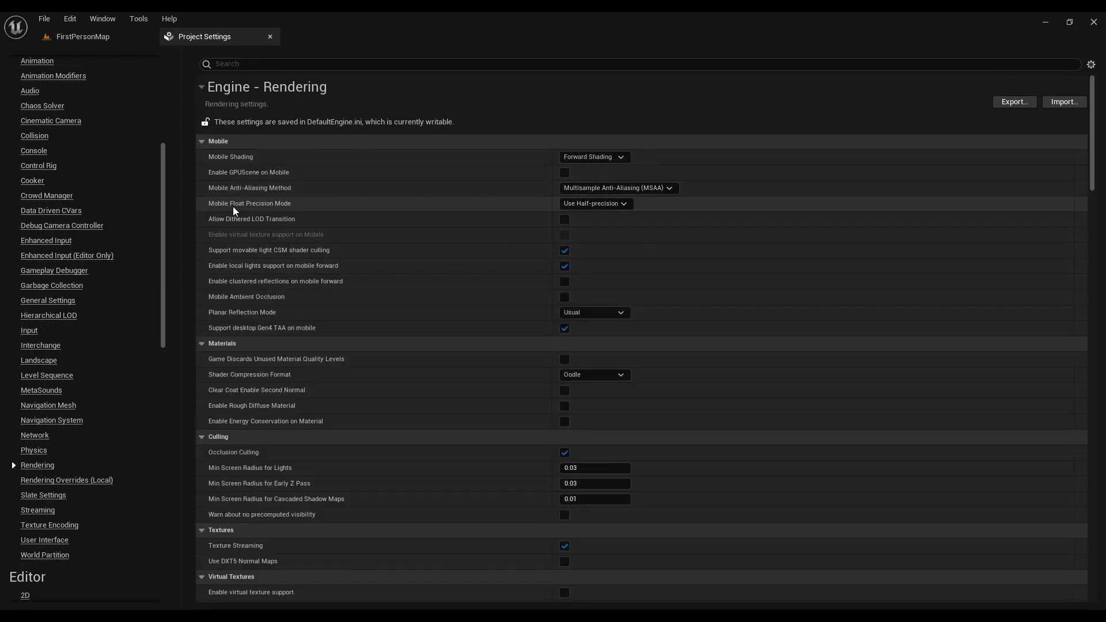
click(604, 205)
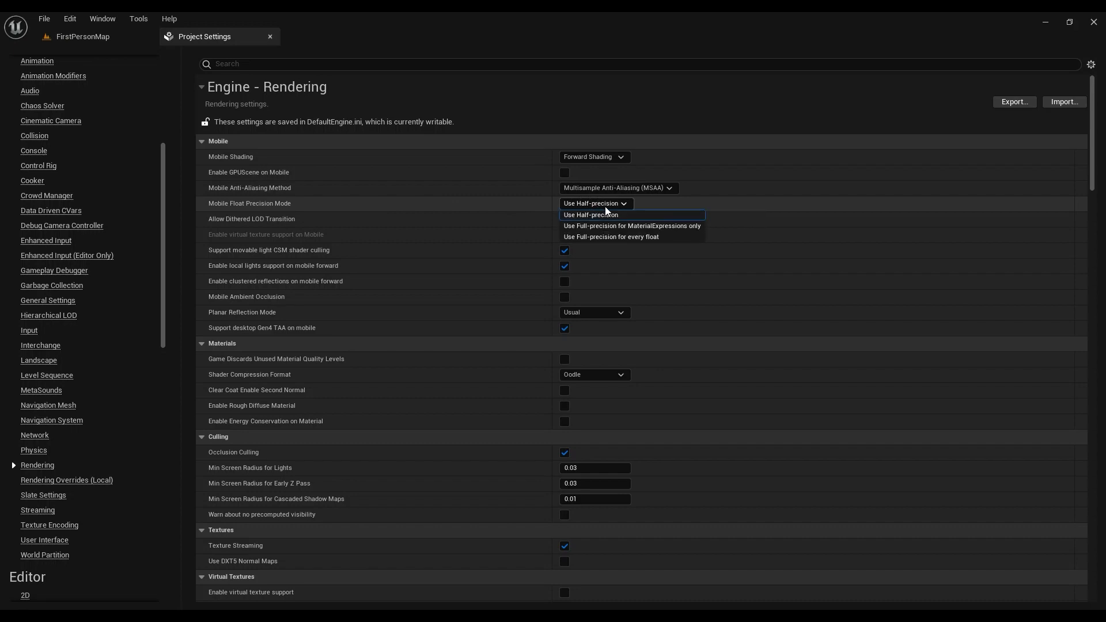
click(600, 215)
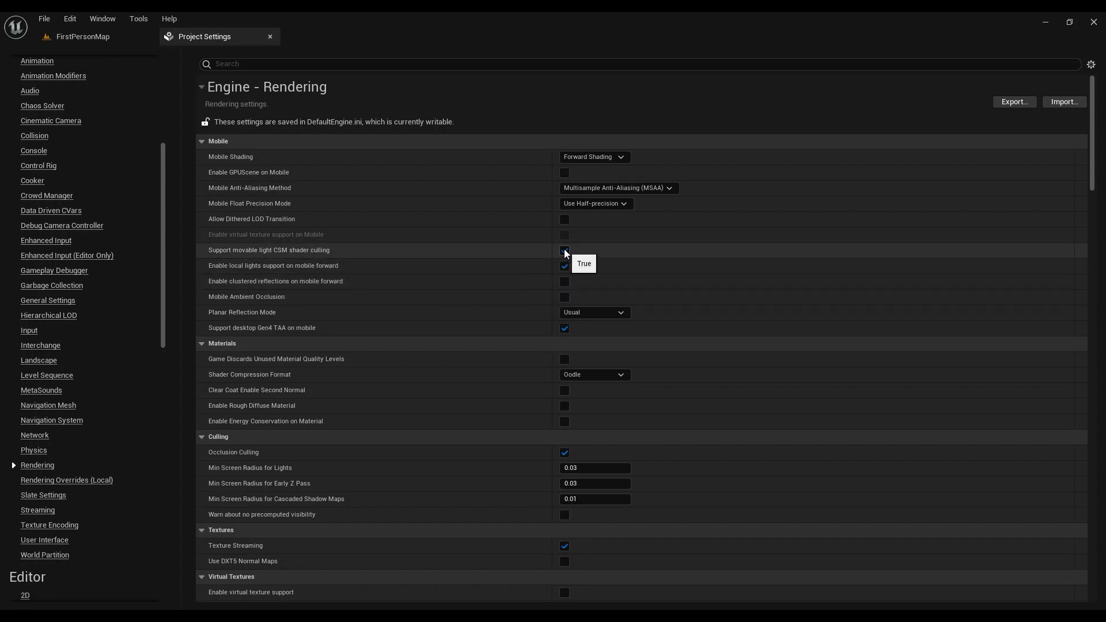
Disable movable light CSM culling, mobile forward local lights and Gen4 TAA on mobile
click(565, 251)
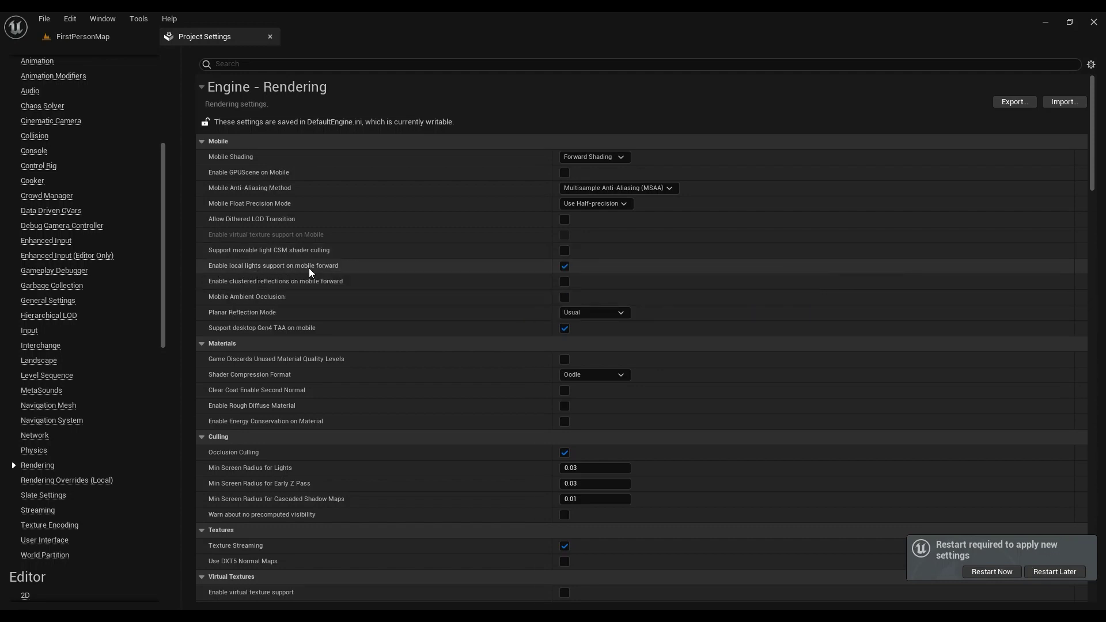
click(565, 266)
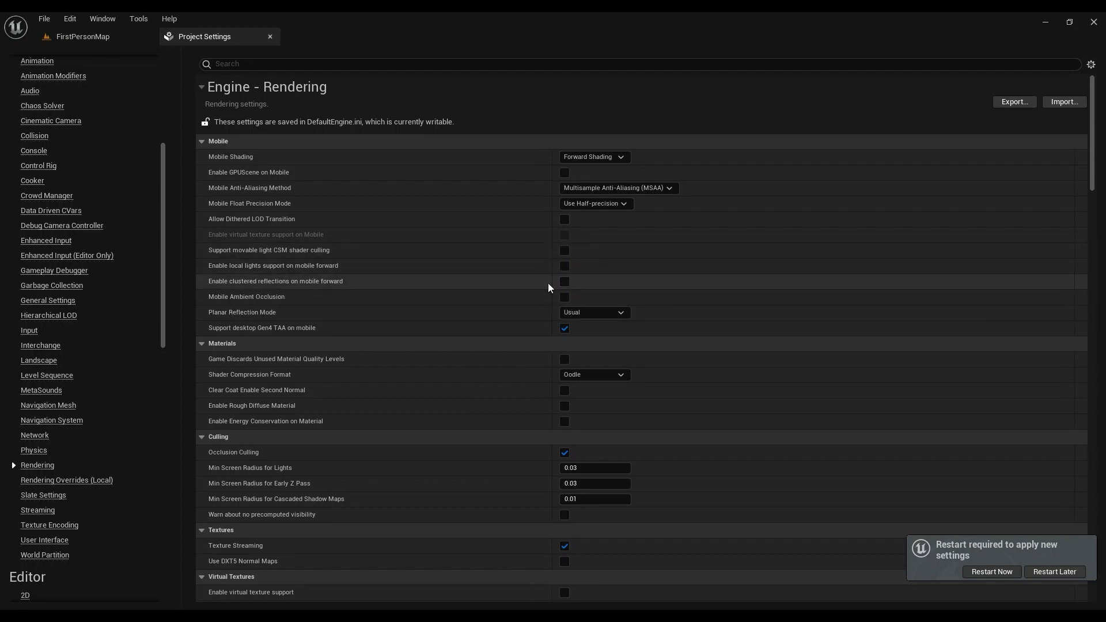
click(565, 329)
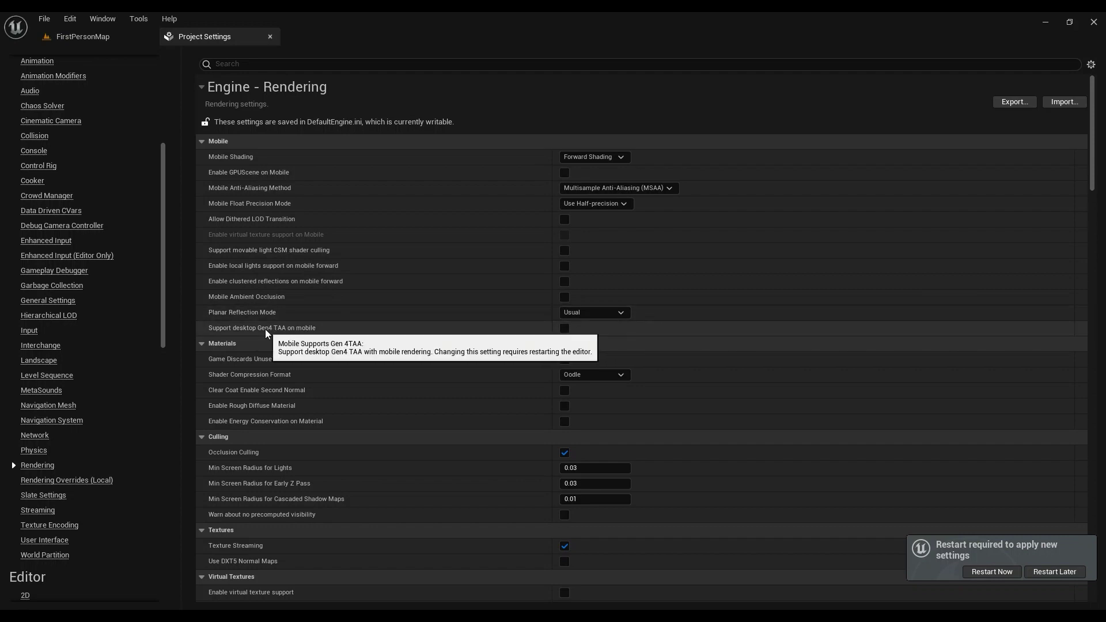
mouse_move(595, 313)
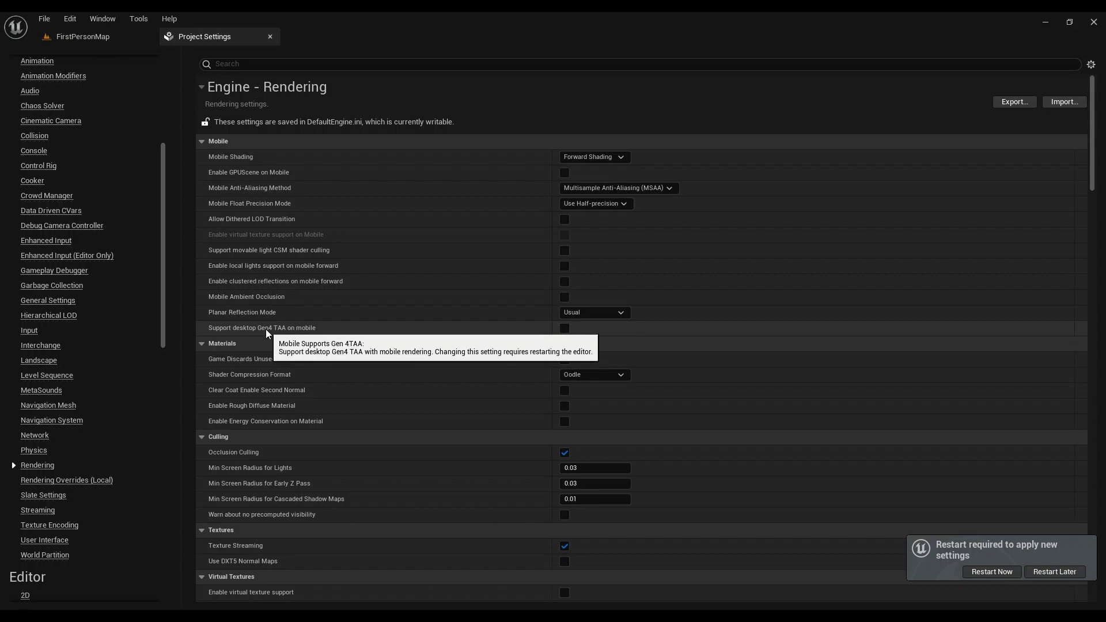
click(619, 316)
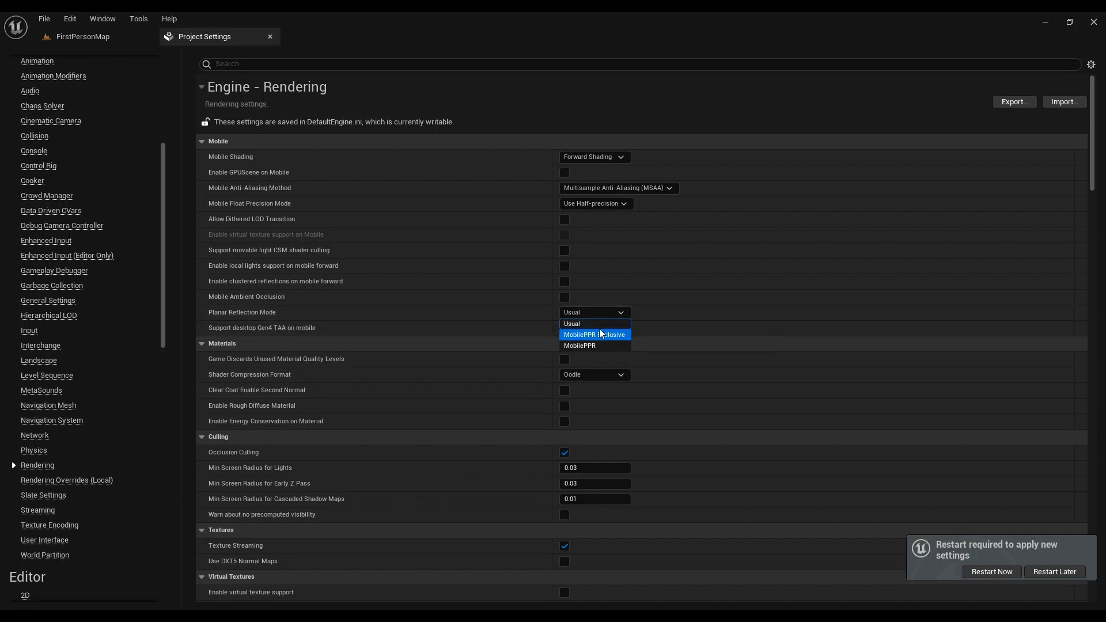
click(585, 323)
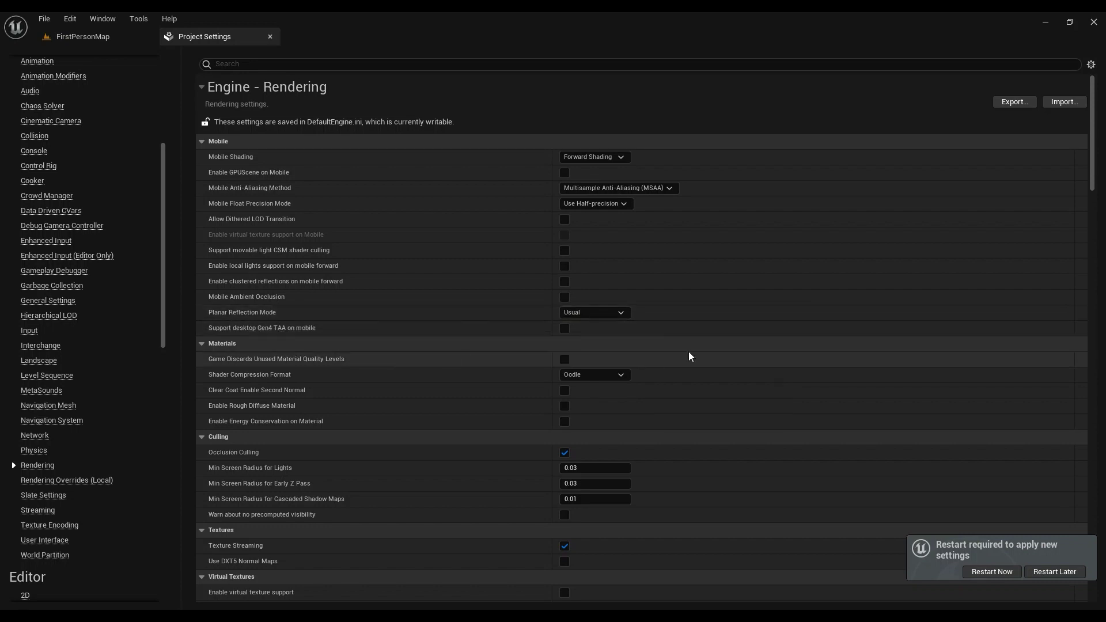
scroll(423, 444, down, 3)
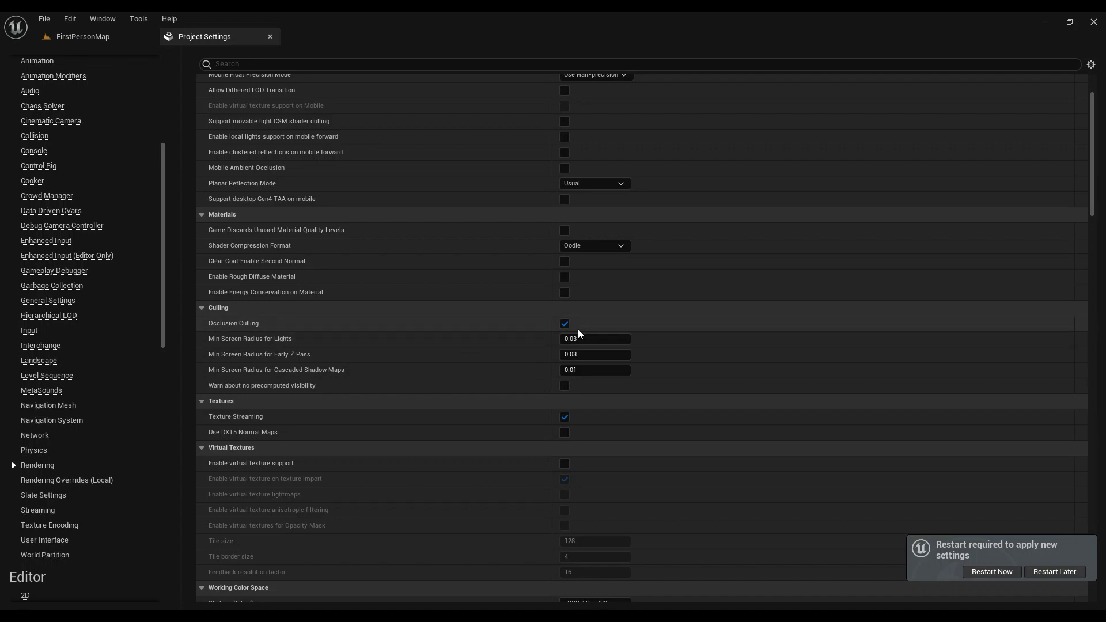
scroll(234, 449, down, 1)
scroll(274, 413, down, 1)
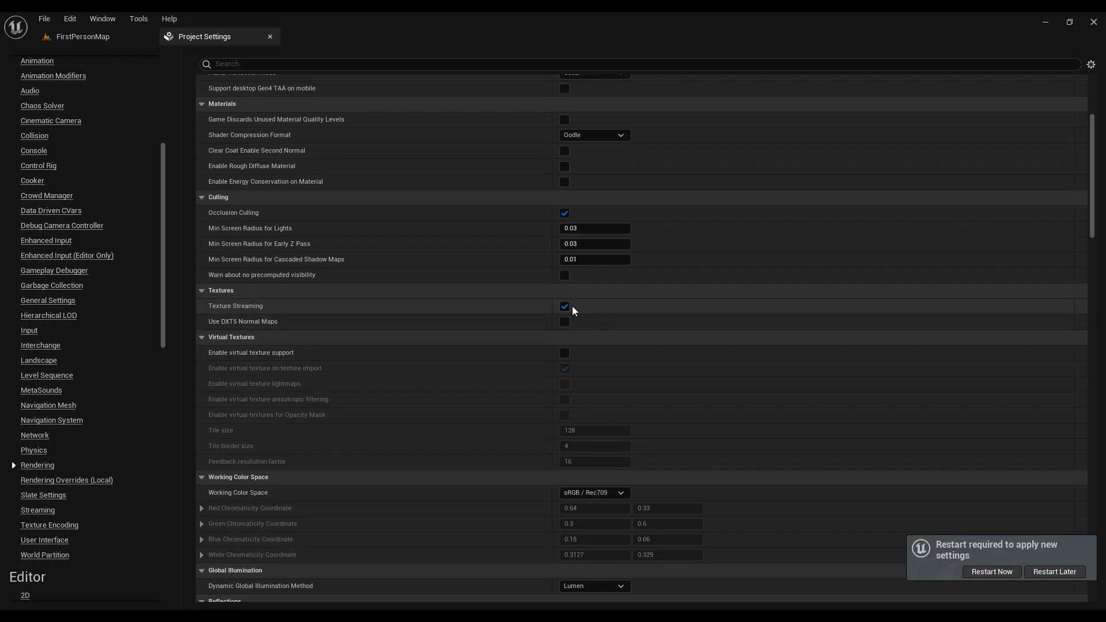
scroll(246, 363, down, 2)
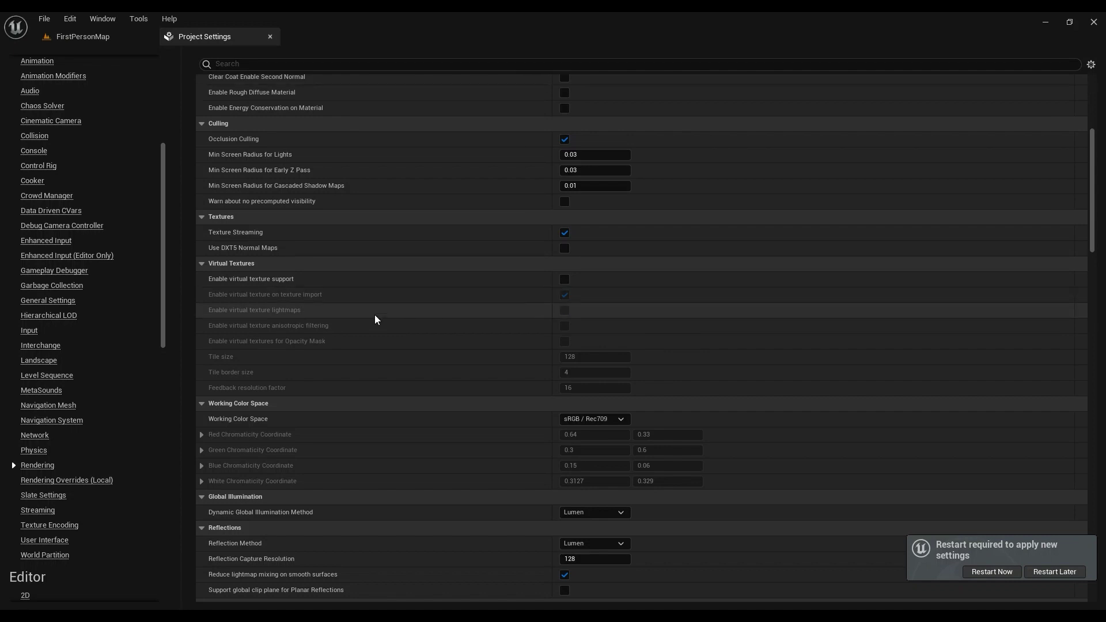
scroll(374, 319, down, 3)
scroll(374, 318, down, 3)
scroll(374, 319, down, 2)
scroll(307, 289, down, 1)
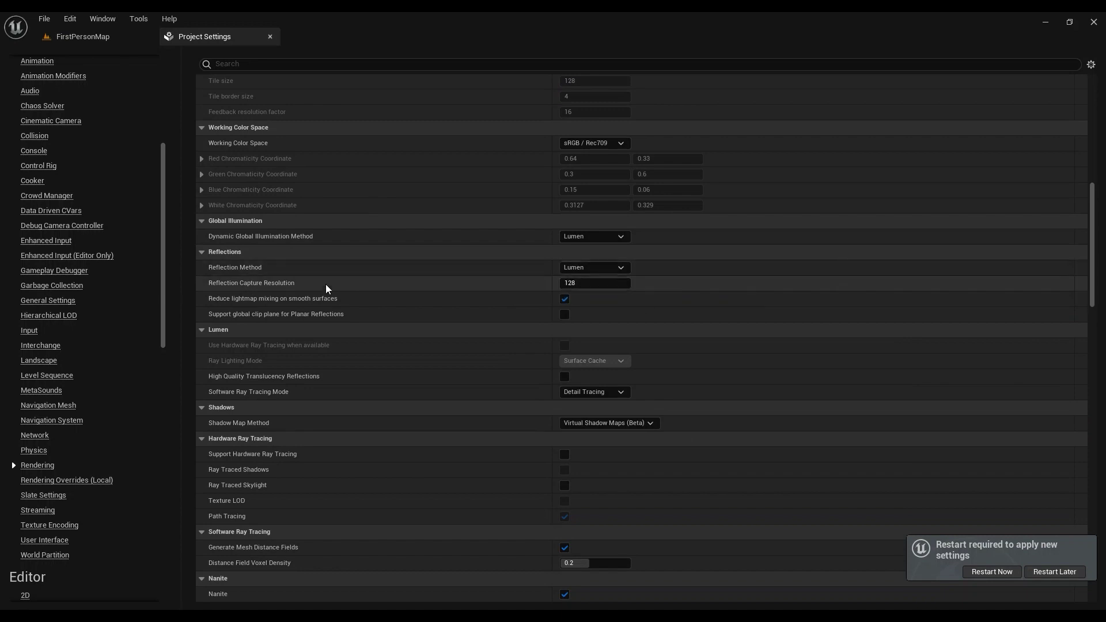
Keep Lumen reflections and set Reflection Capture Resolution to 64
click(614, 269)
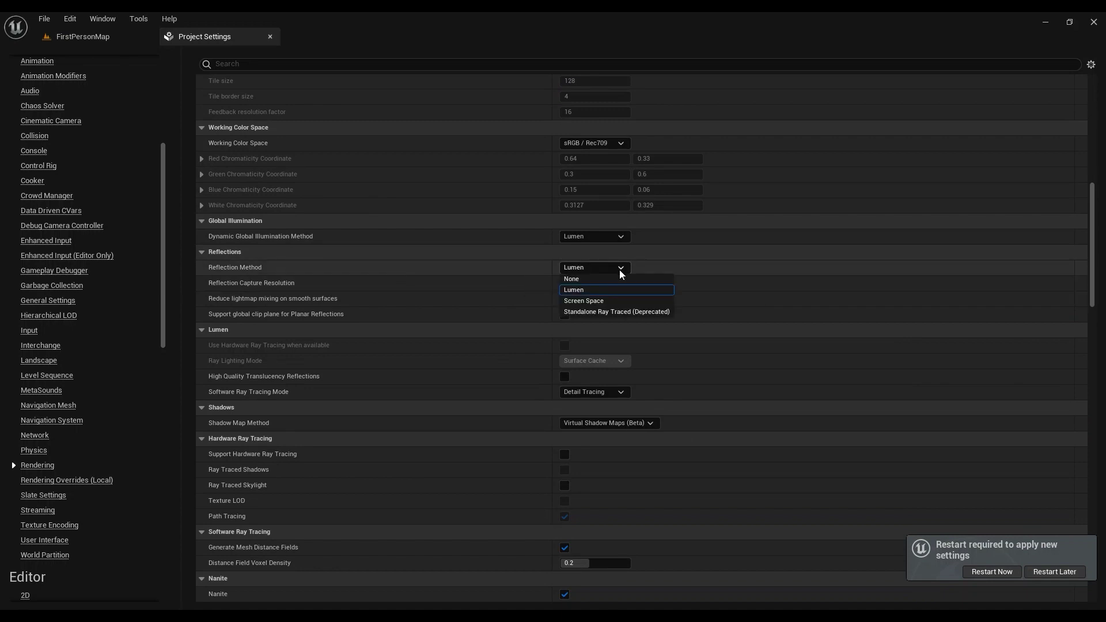
click(577, 268)
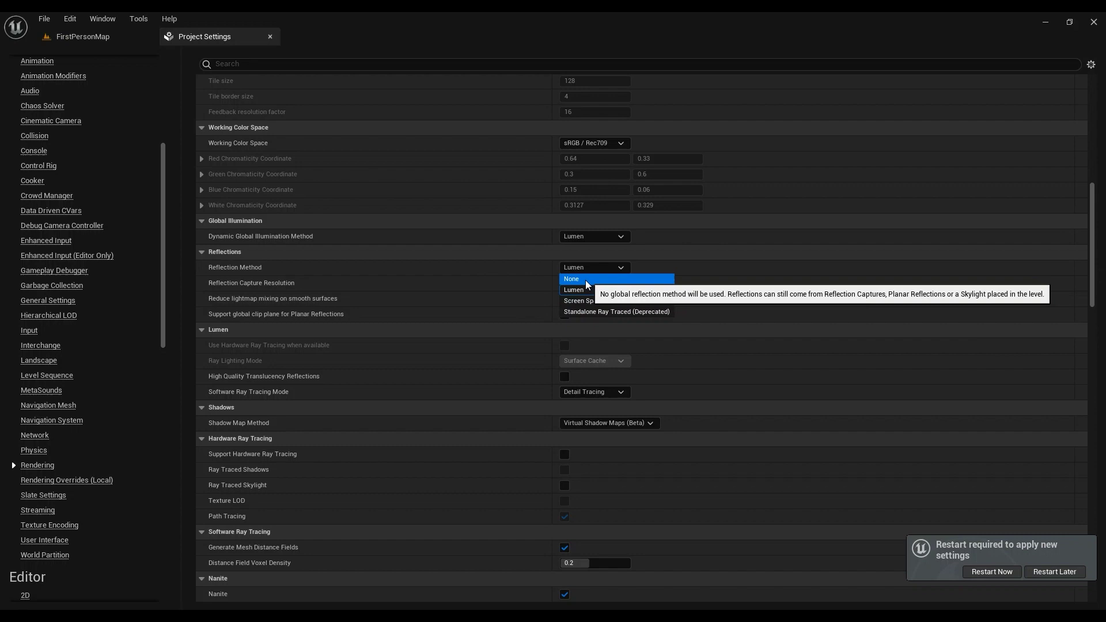
click(595, 268)
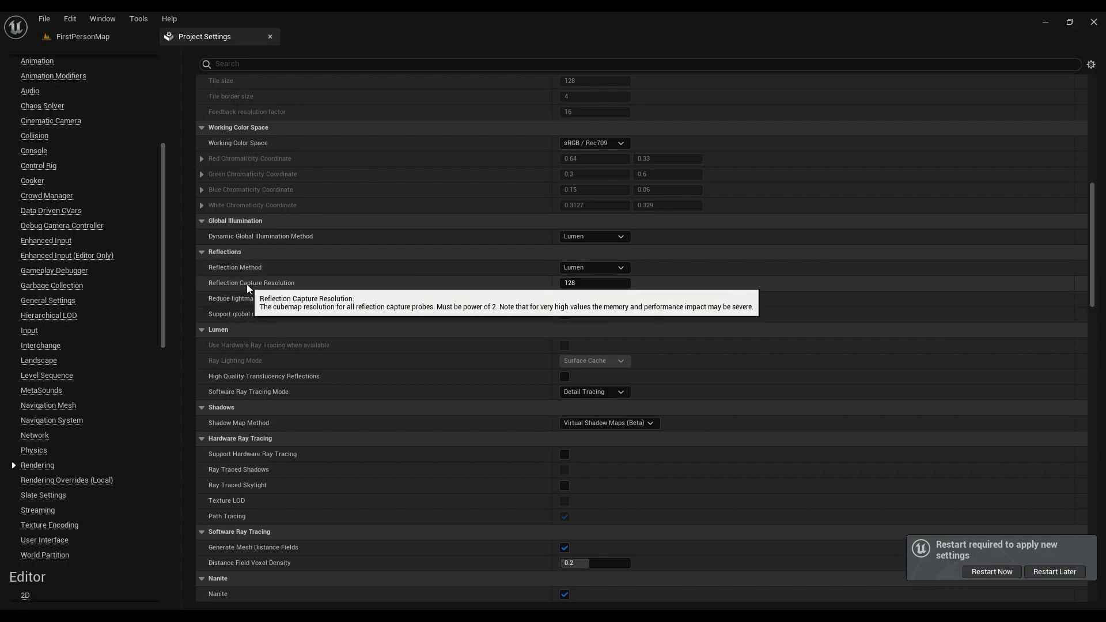
click(598, 284)
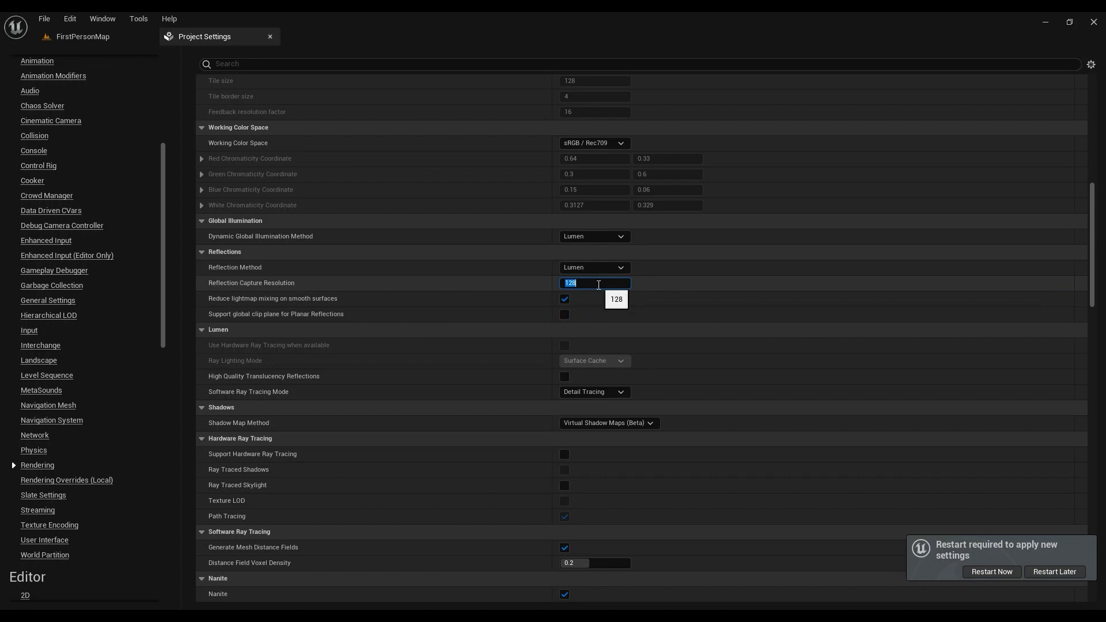
text(64)
key(Return)
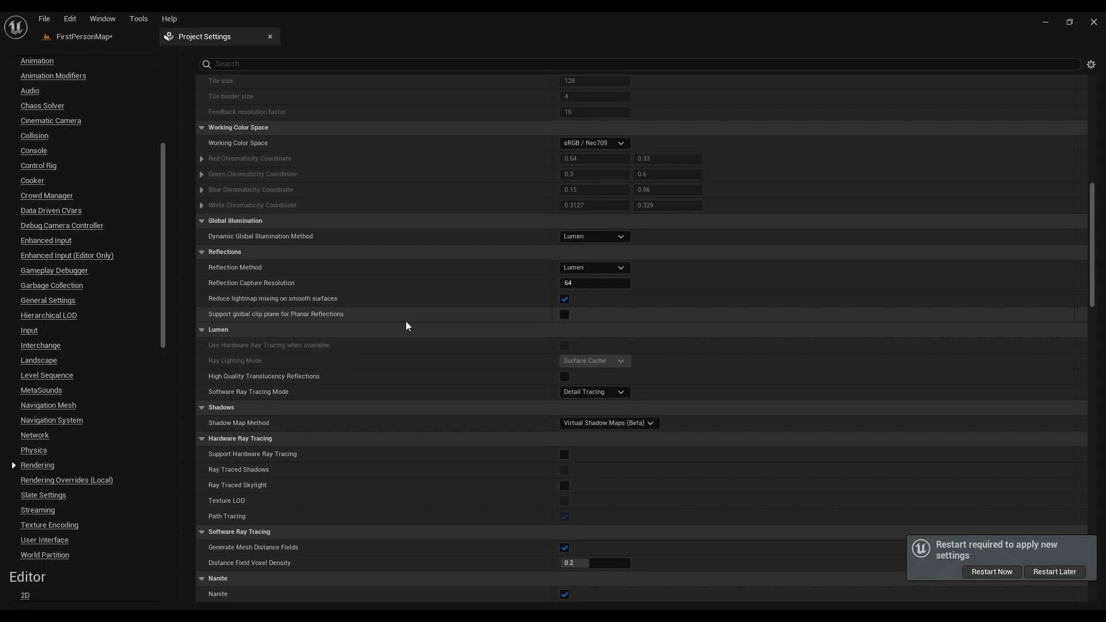
scroll(383, 338, down, 1)
scroll(294, 311, down, 1)
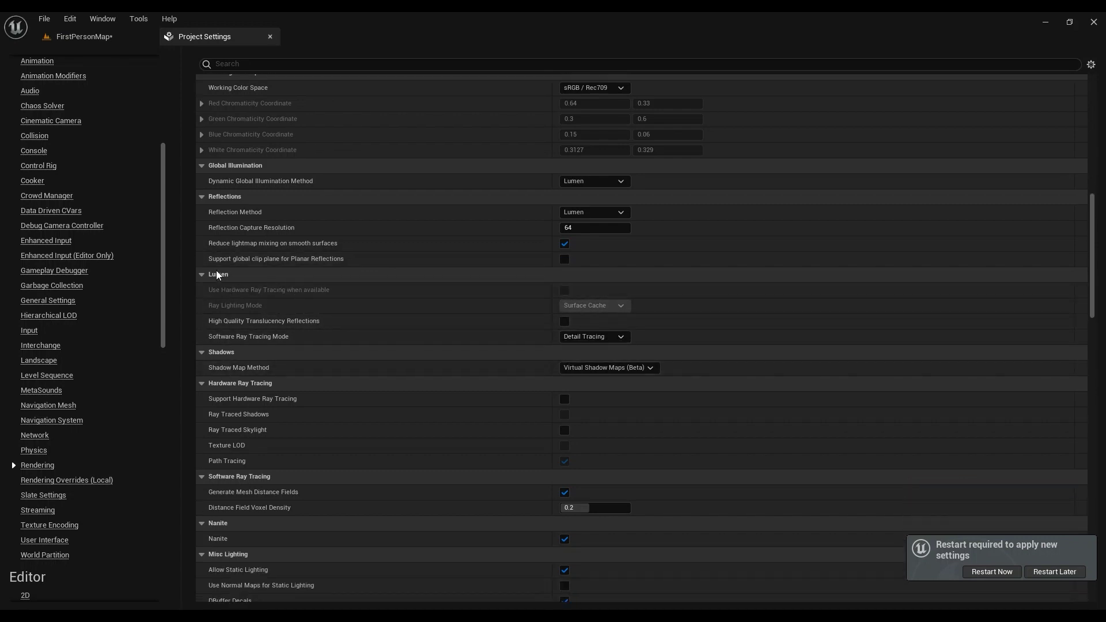
scroll(231, 395, down, 1)
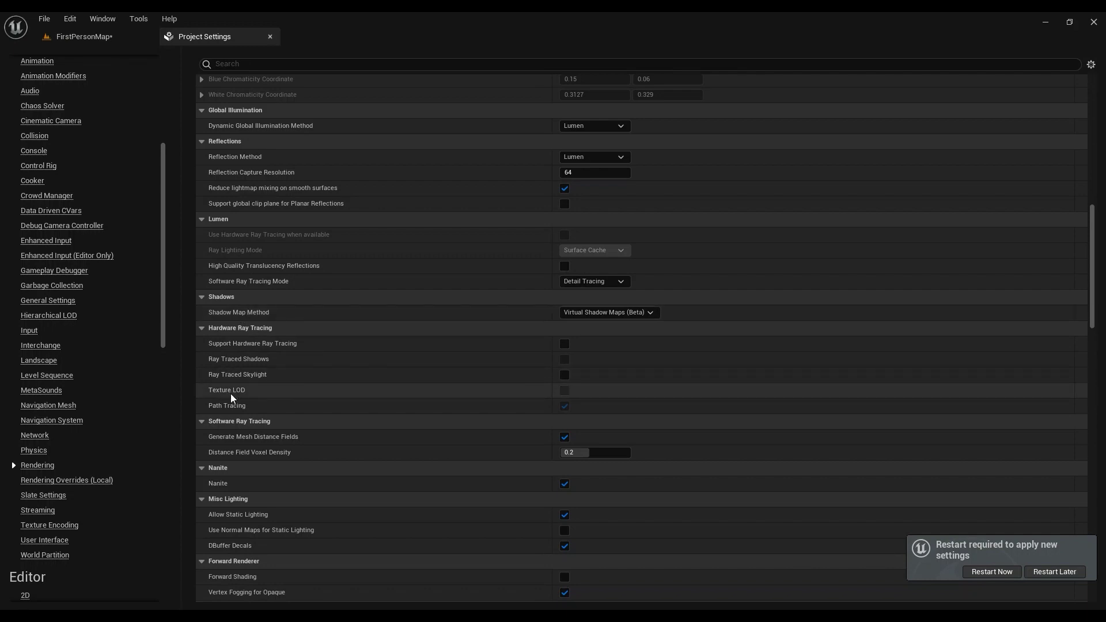
scroll(290, 396, down, 1)
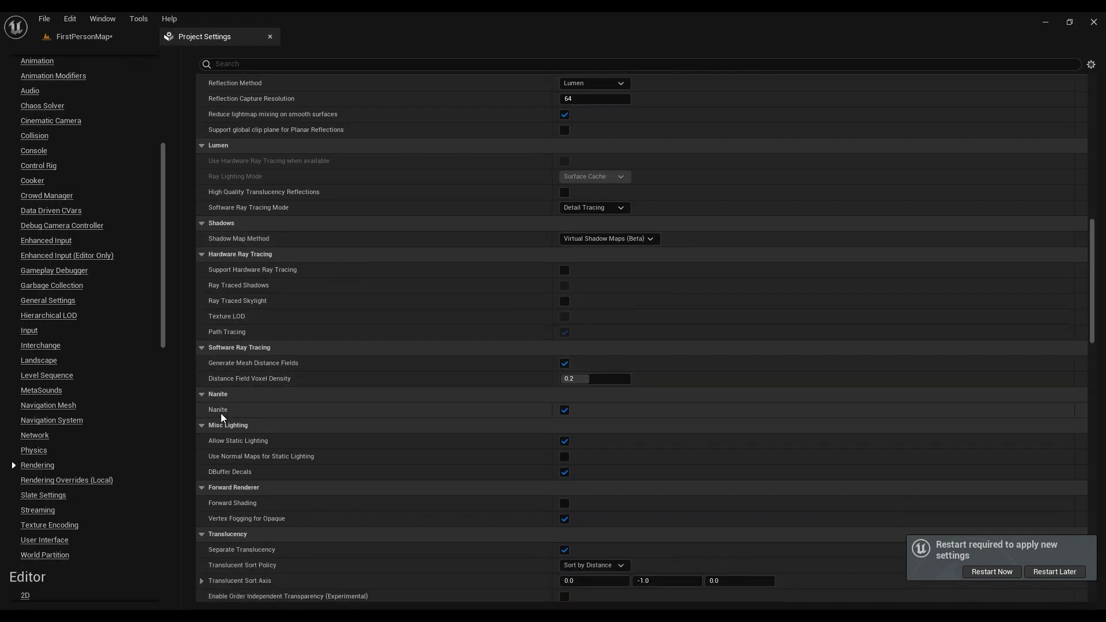
scroll(234, 414, down, 1)
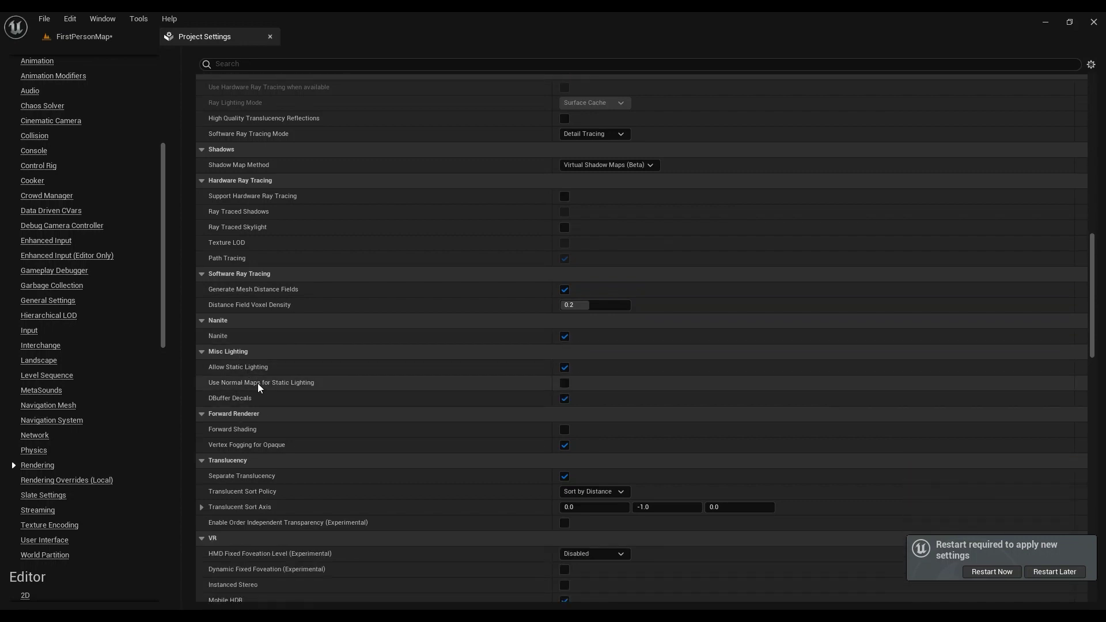
scroll(260, 389, down, 1)
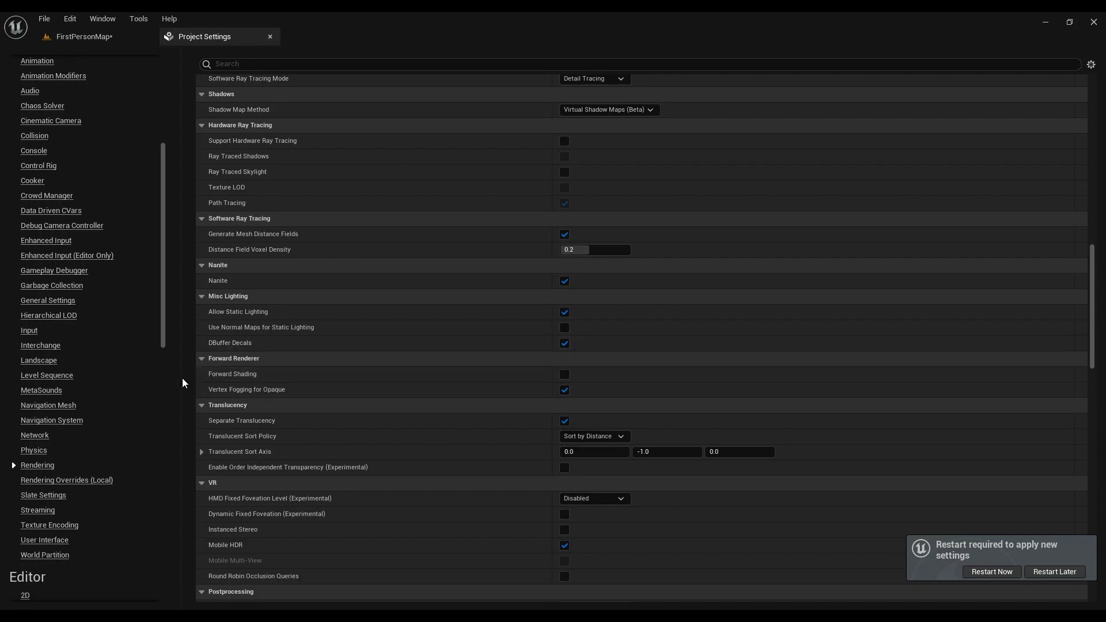
scroll(608, 400, down, 2)
scroll(608, 400, down, 2)
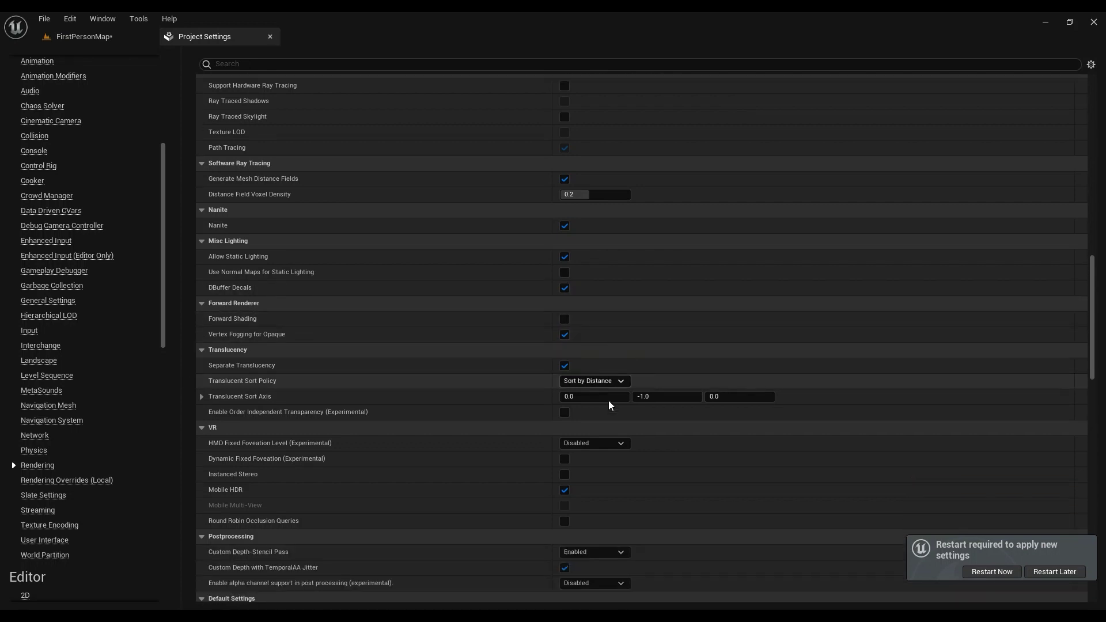
scroll(342, 424, down, 1)
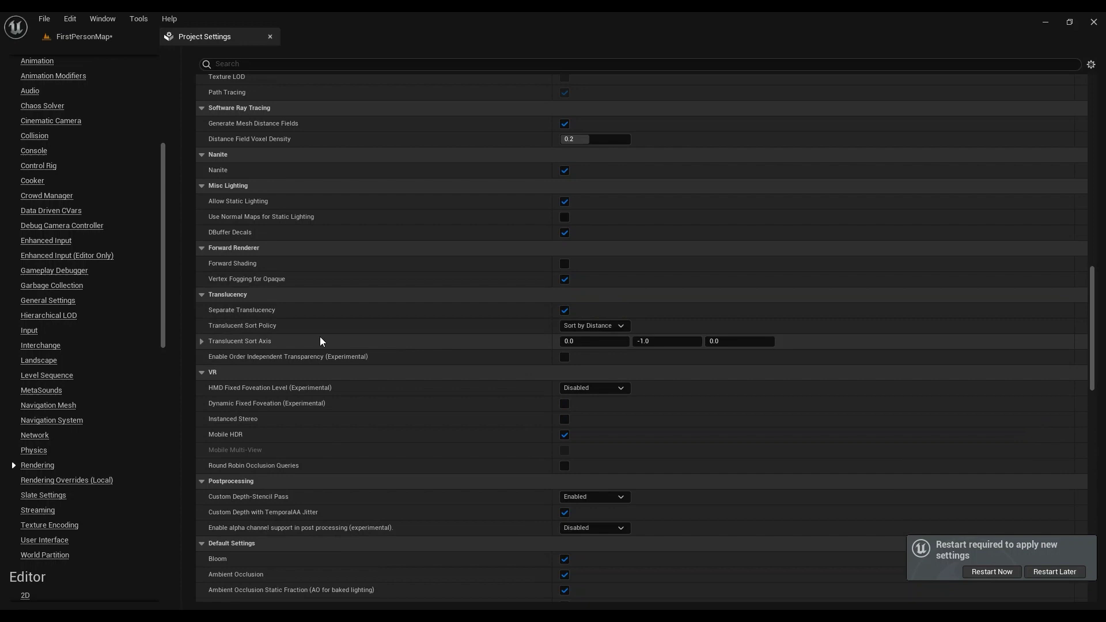
scroll(341, 413, down, 3)
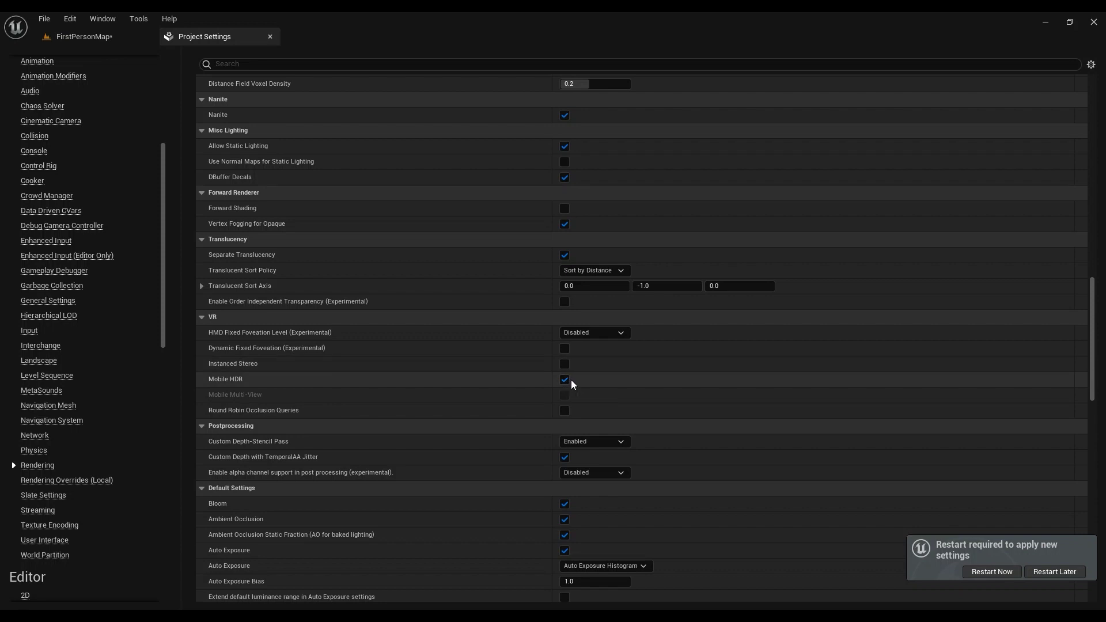
scroll(259, 479, down, 2)
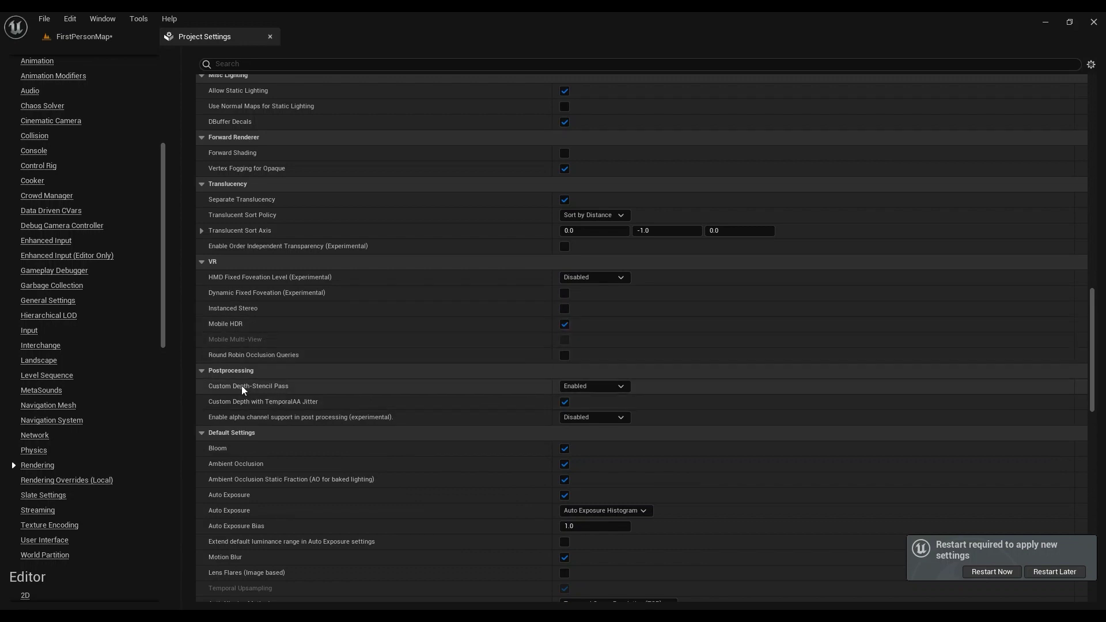
click(598, 386)
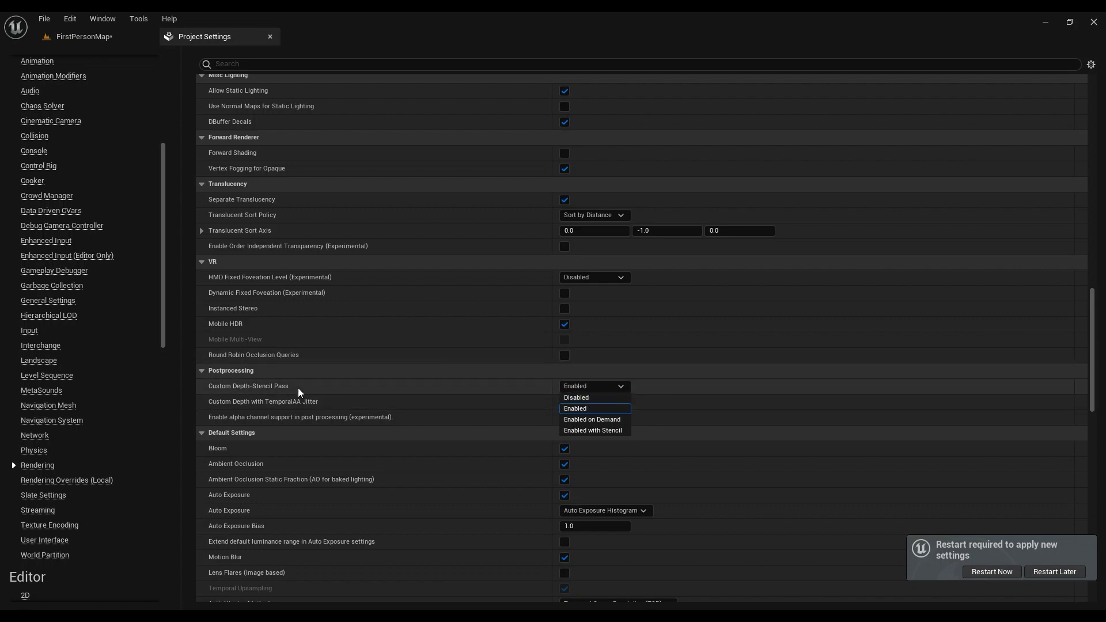
click(585, 386)
scroll(585, 384, down, 1)
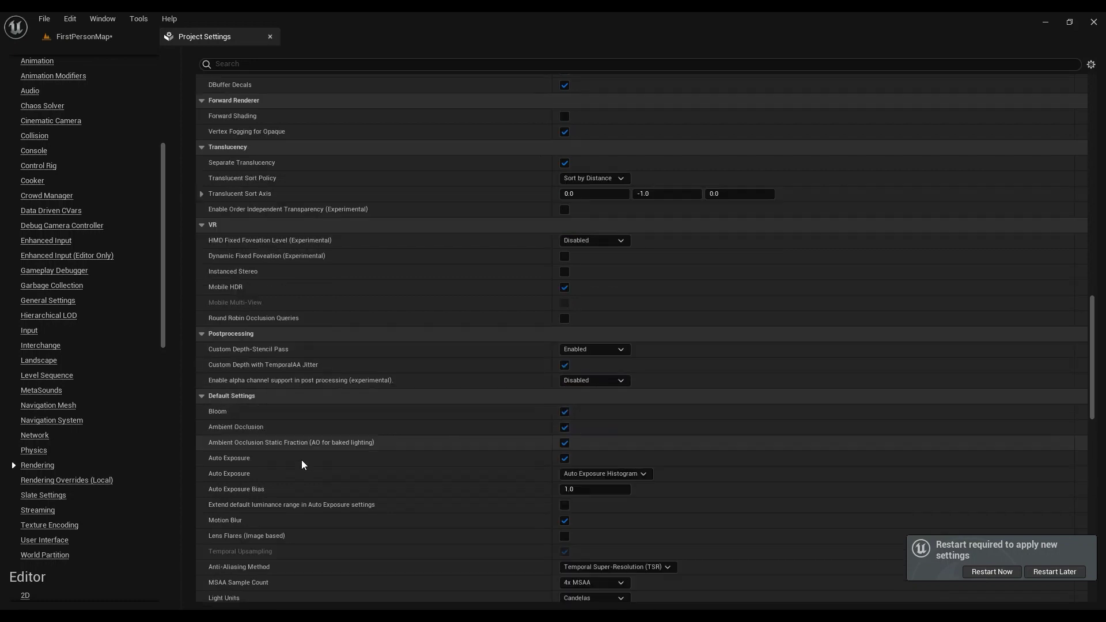
scroll(301, 460, down, 1)
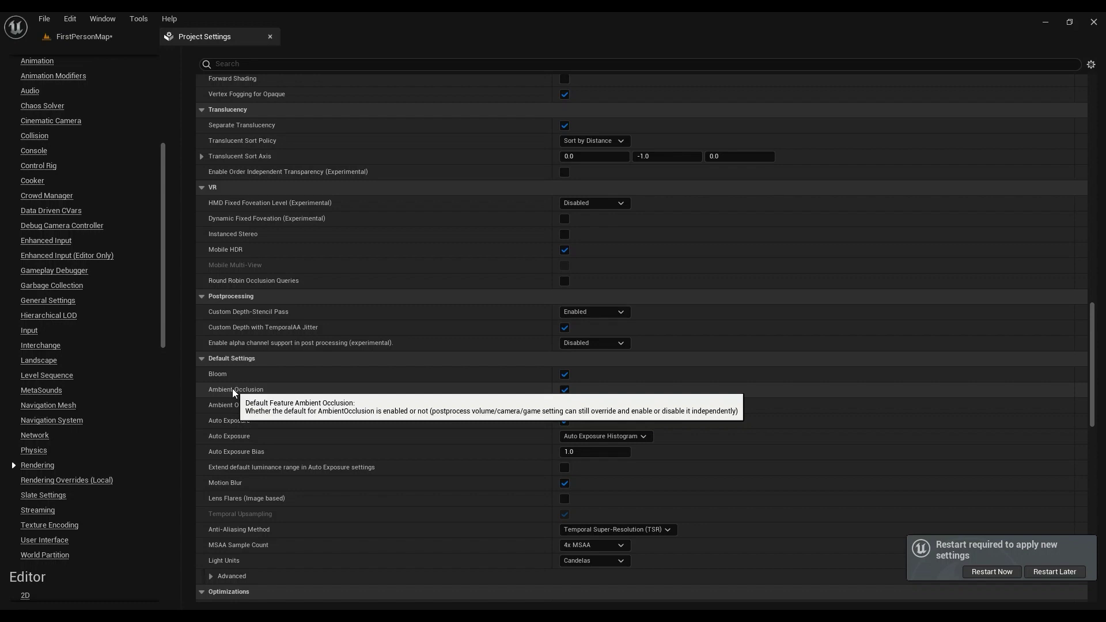
Review the PostProcessVolume's Bloom settings, then go back to Project Settings
click(79, 37)
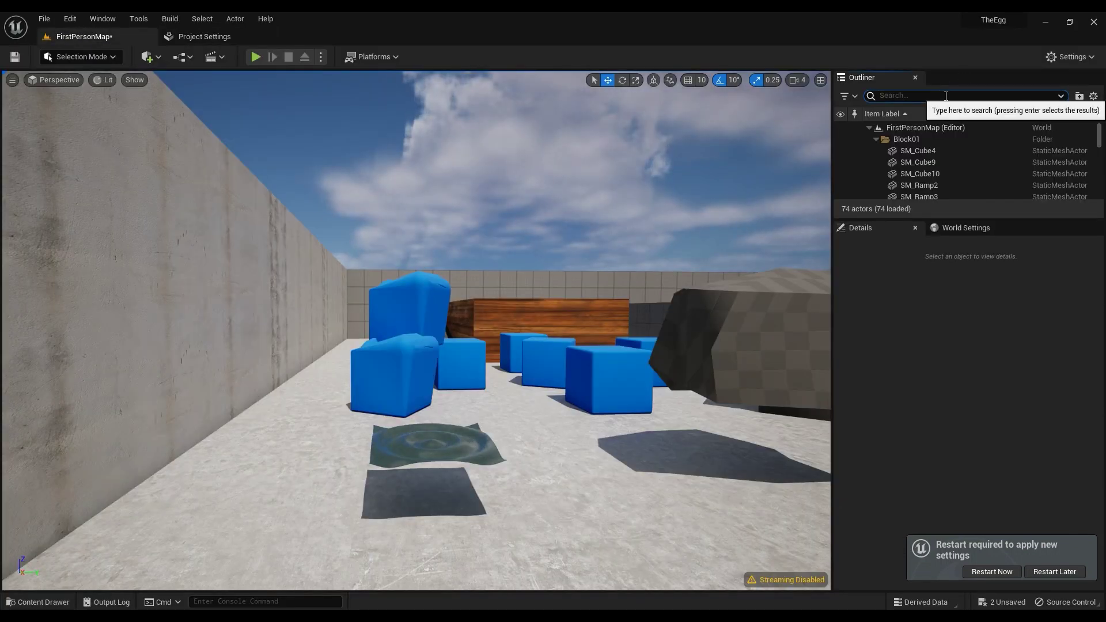
text(post)
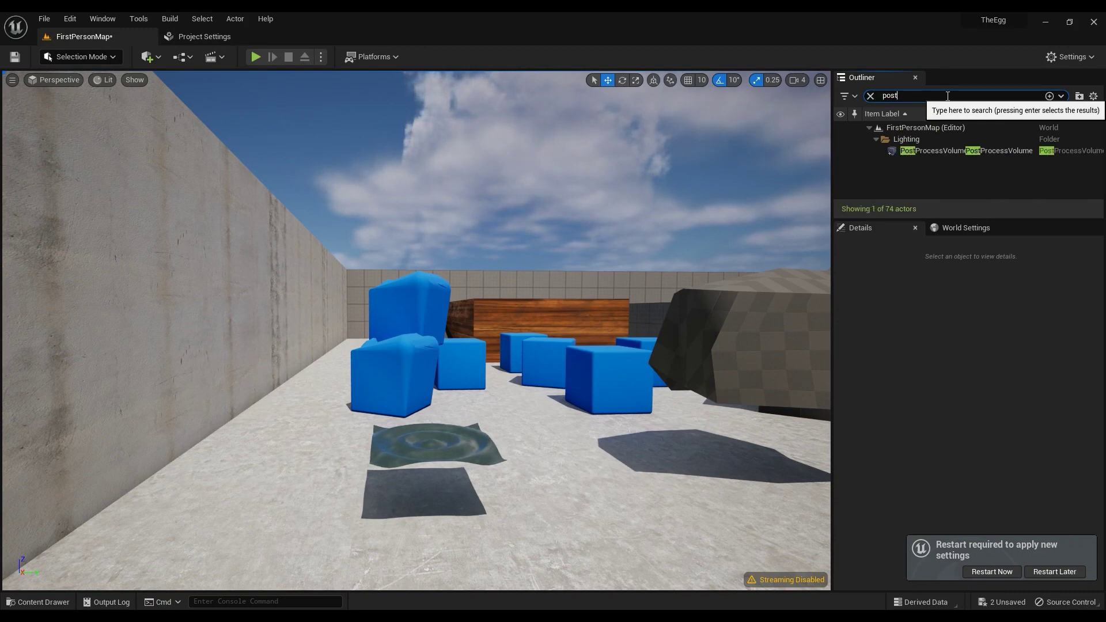
click(976, 151)
scroll(891, 440, down, 5)
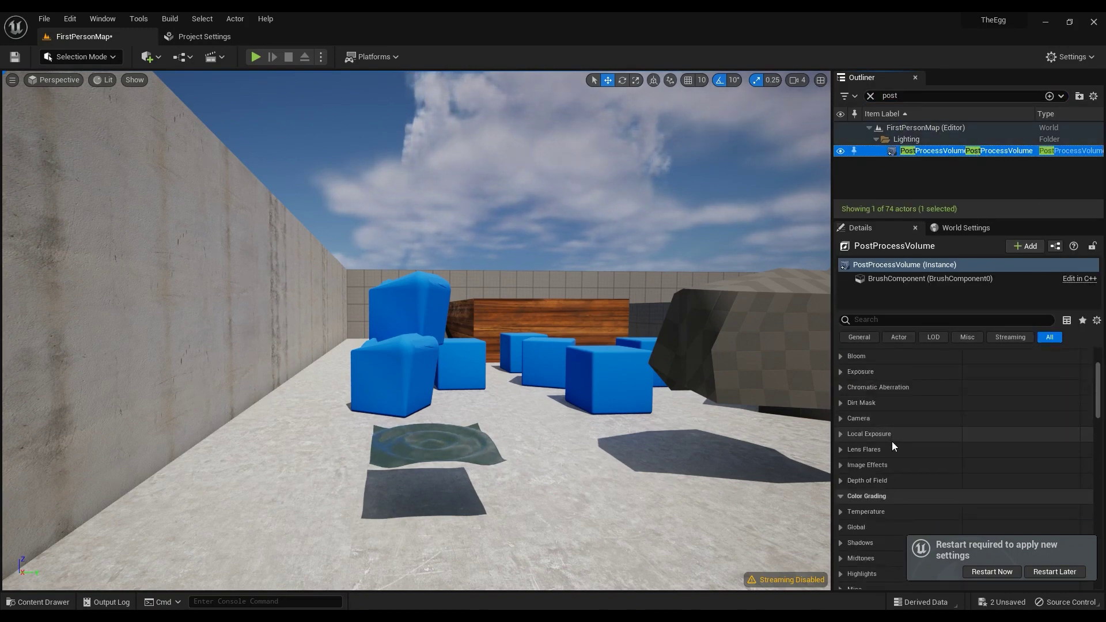
click(891, 441)
scroll(891, 442, up, 3)
click(840, 376)
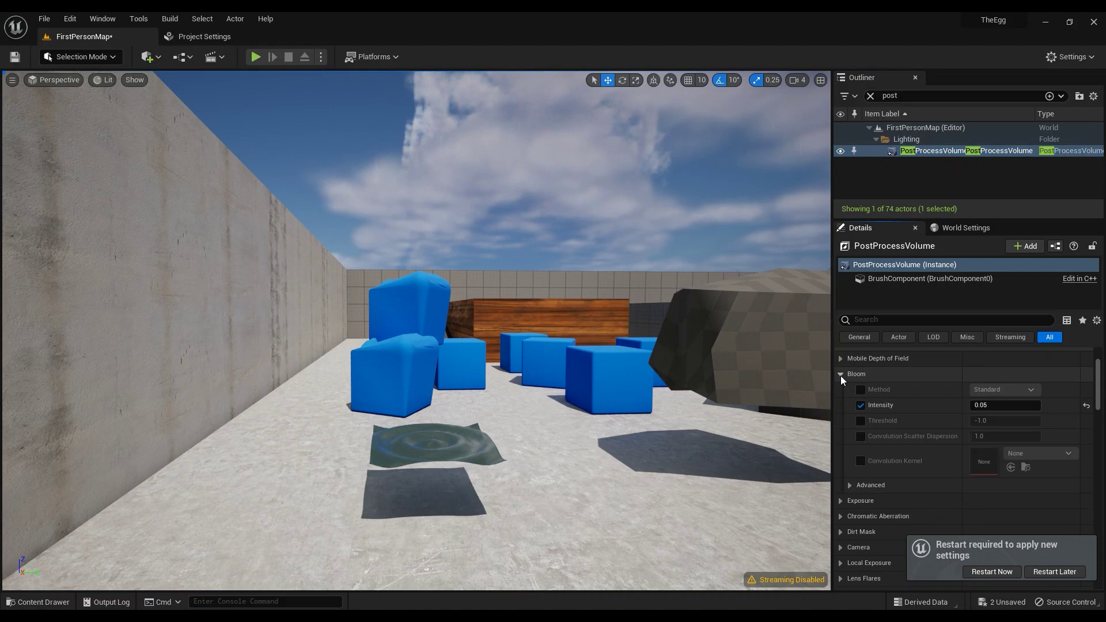
click(861, 404)
click(851, 484)
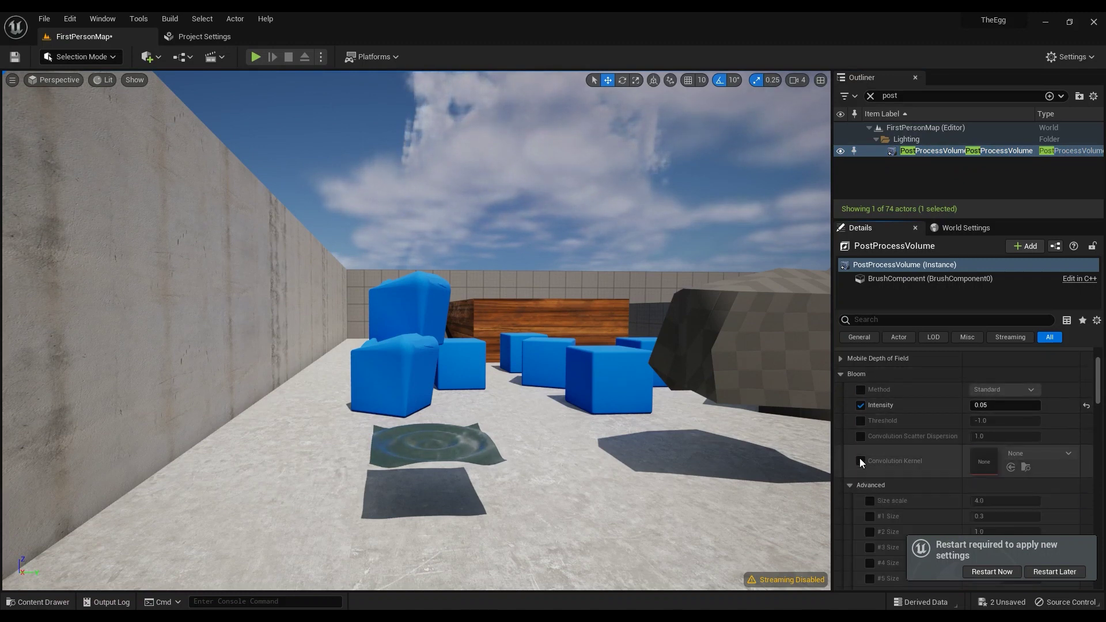
click(839, 374)
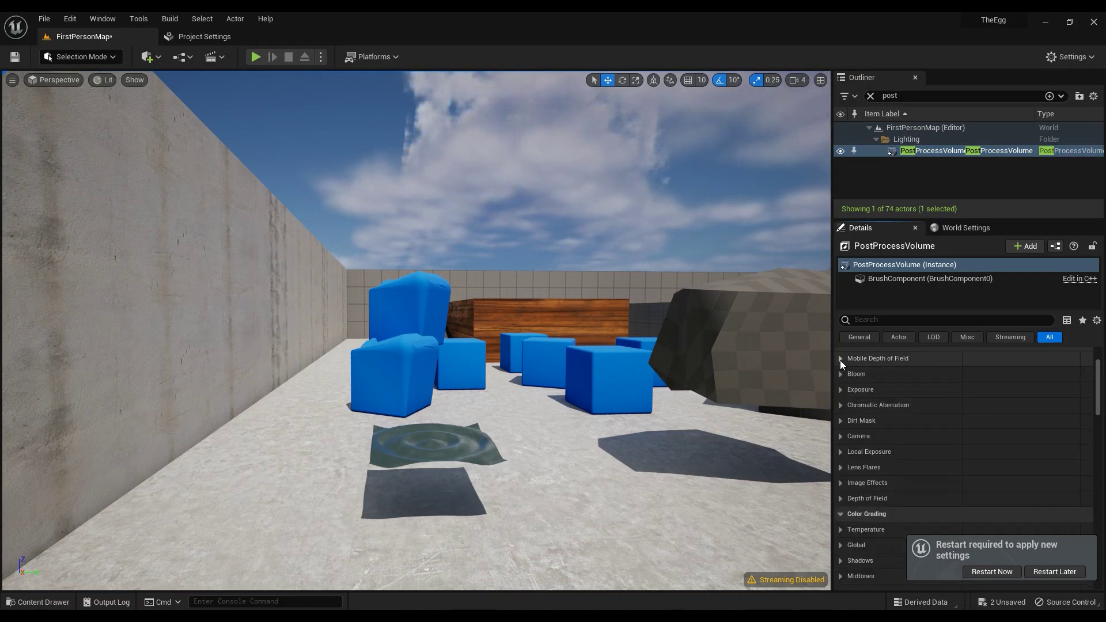
scroll(854, 420, down, 1)
scroll(854, 423, down, 2)
scroll(855, 426, down, 2)
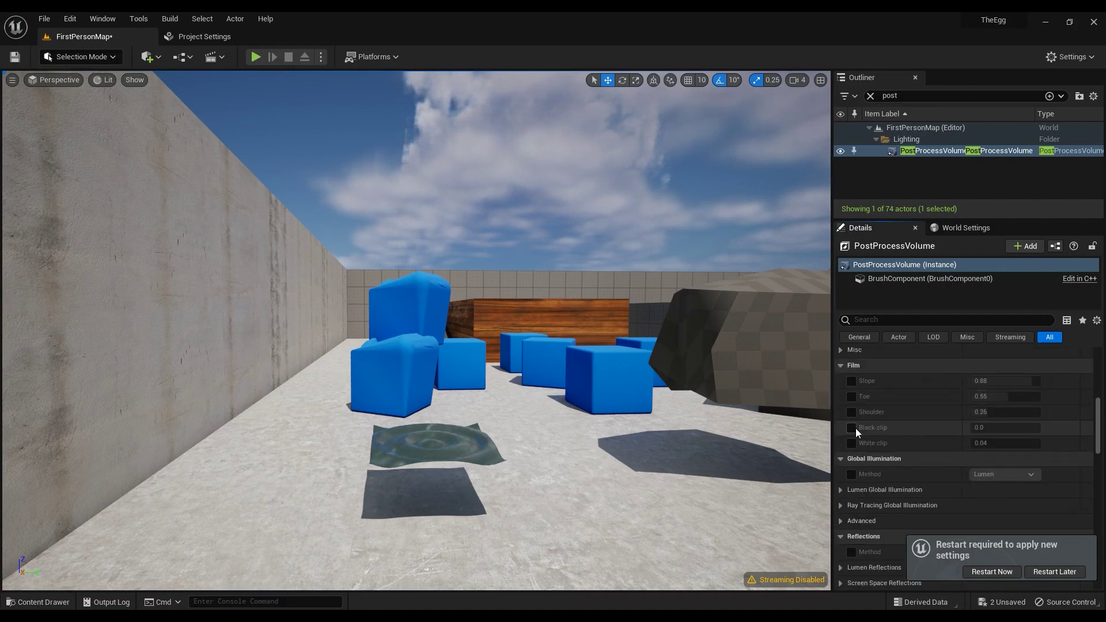
scroll(855, 429, down, 2)
scroll(855, 432, down, 2)
scroll(879, 448, down, 1)
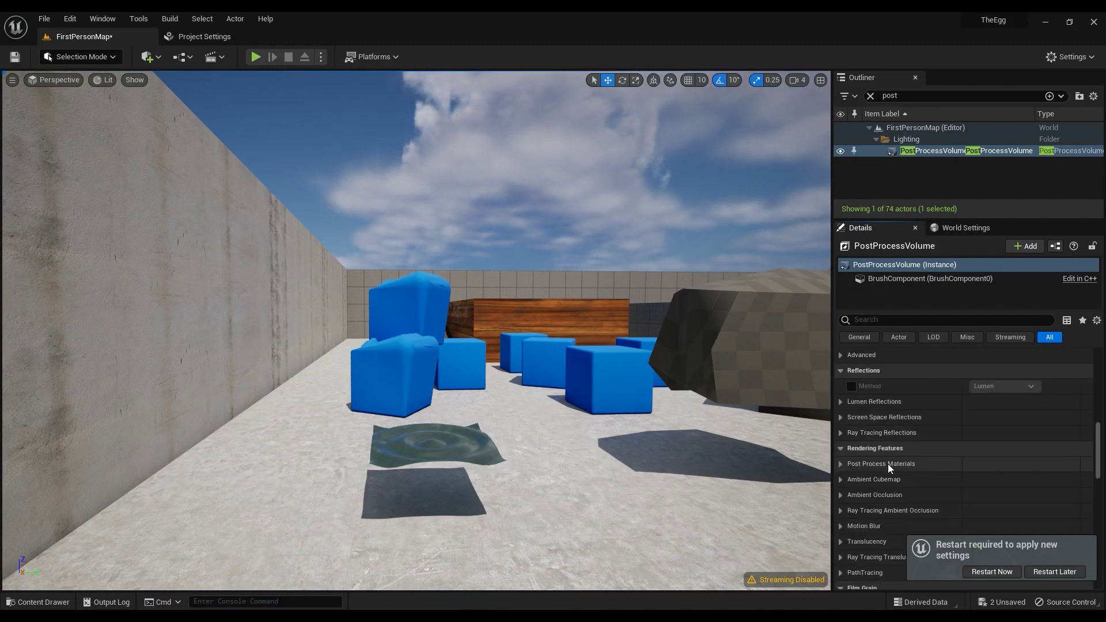
scroll(887, 463, down, 2)
scroll(887, 466, down, 2)
scroll(902, 471, down, 3)
scroll(902, 472, down, 3)
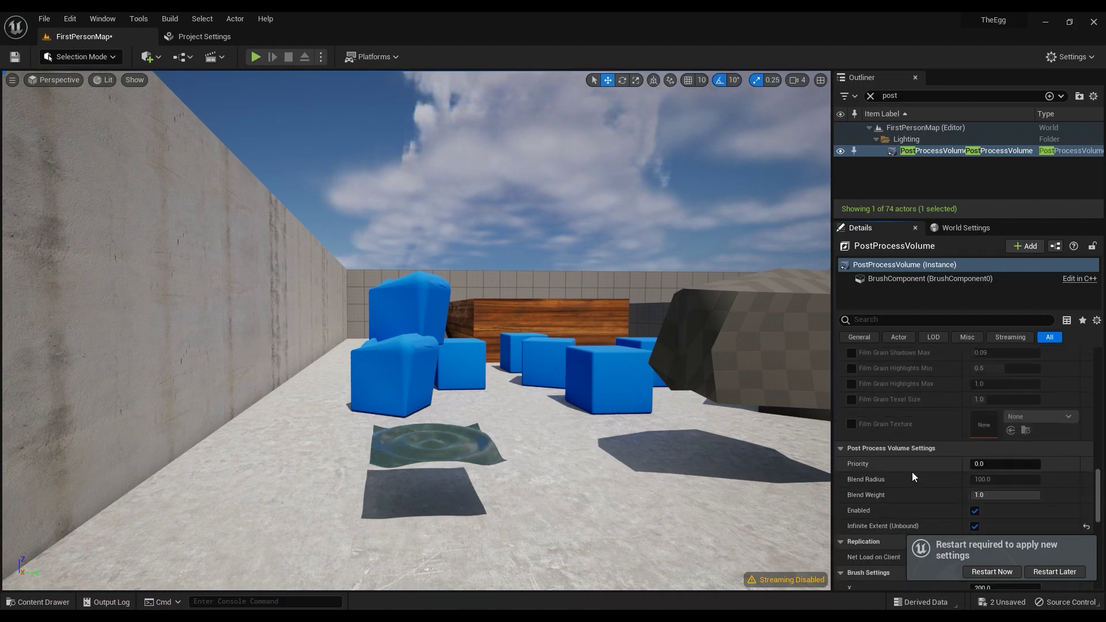
scroll(1037, 466, up, 3)
scroll(968, 432, up, 3)
scroll(916, 397, up, 3)
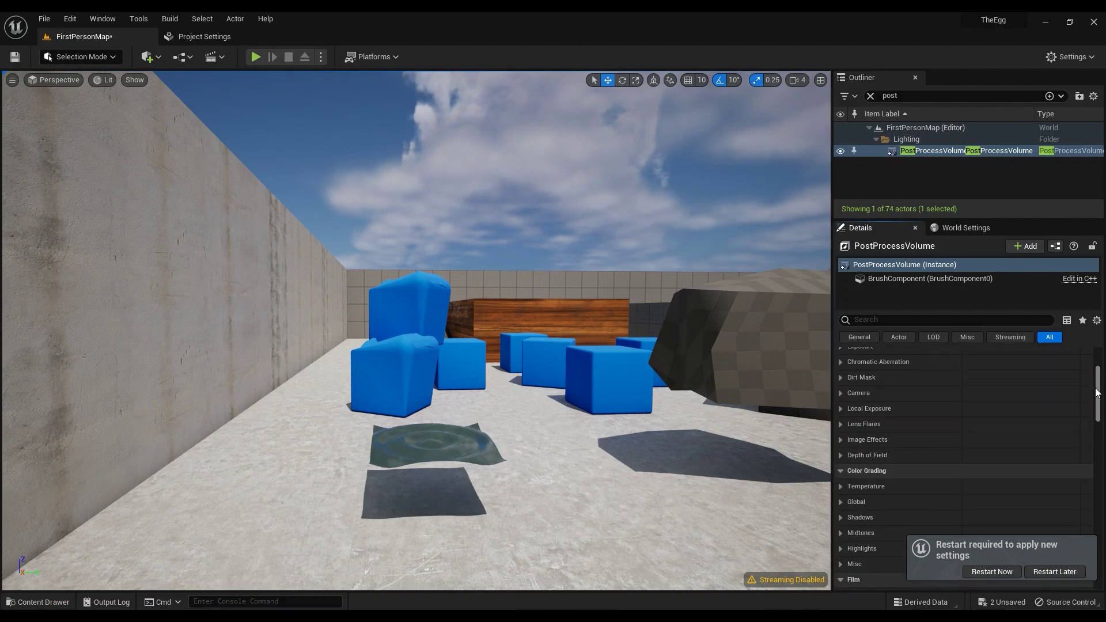
scroll(864, 389, up, 3)
scroll(853, 396, up, 3)
scroll(843, 421, up, 3)
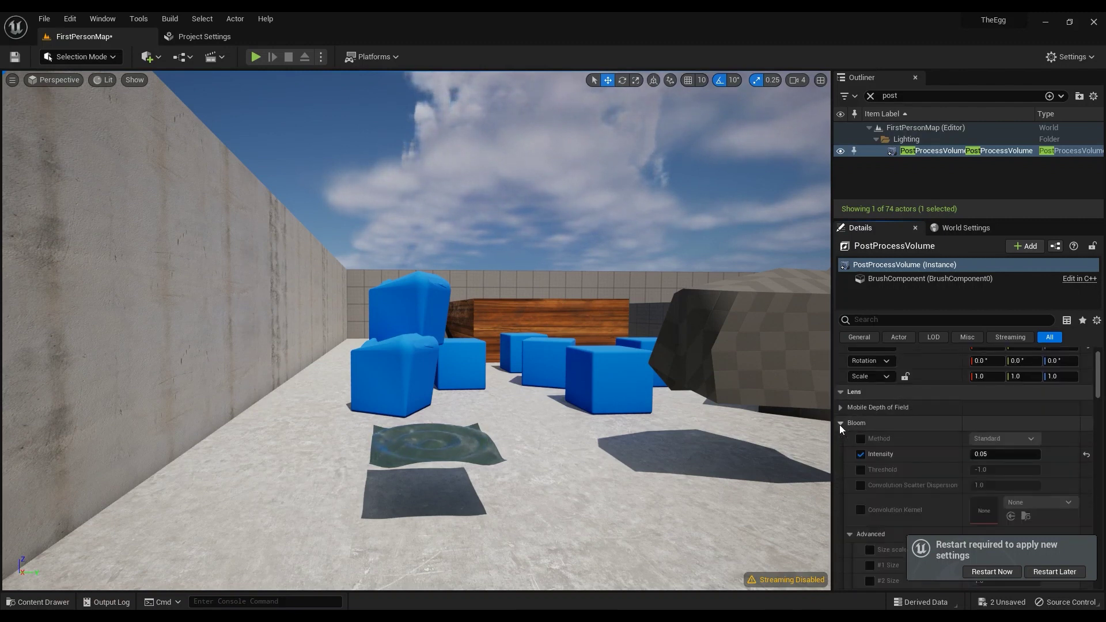
scroll(865, 442, up, 2)
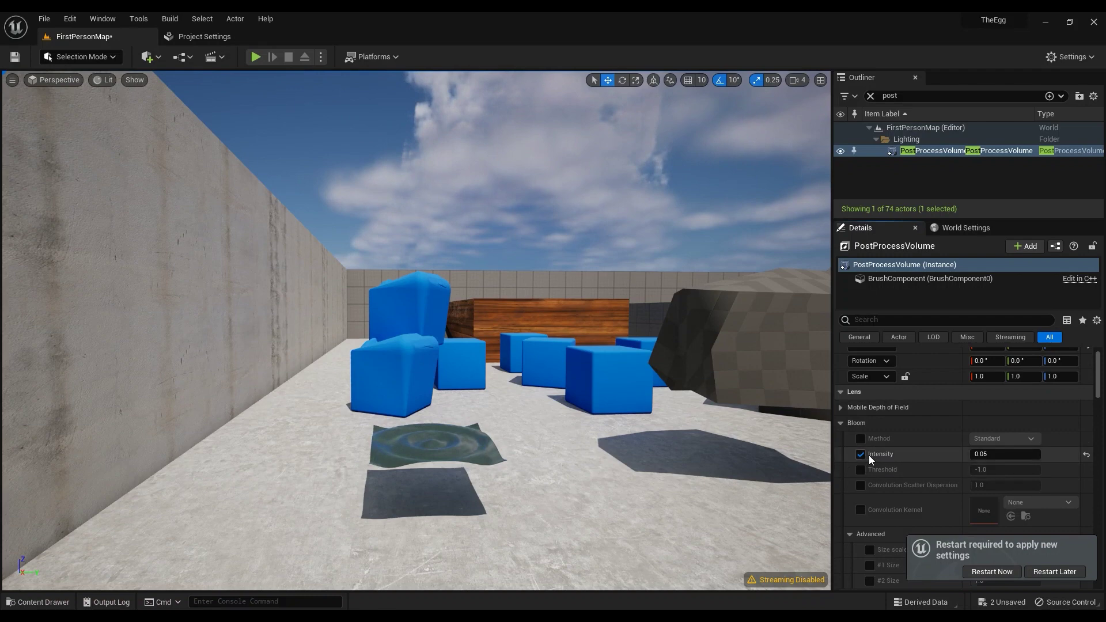
click(203, 37)
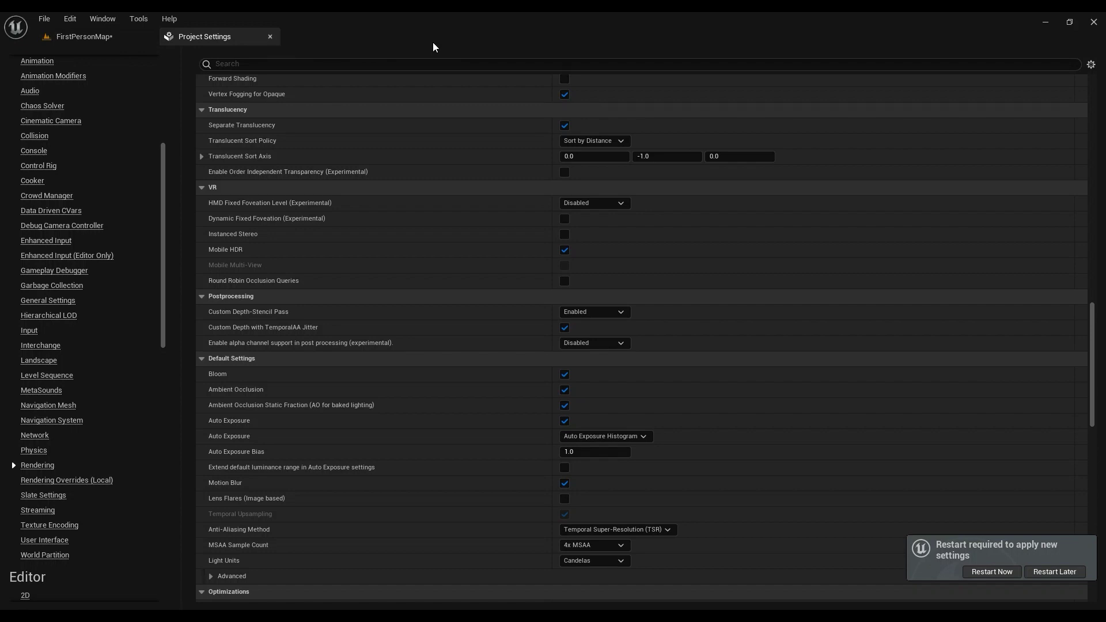
scroll(467, 438, down, 2)
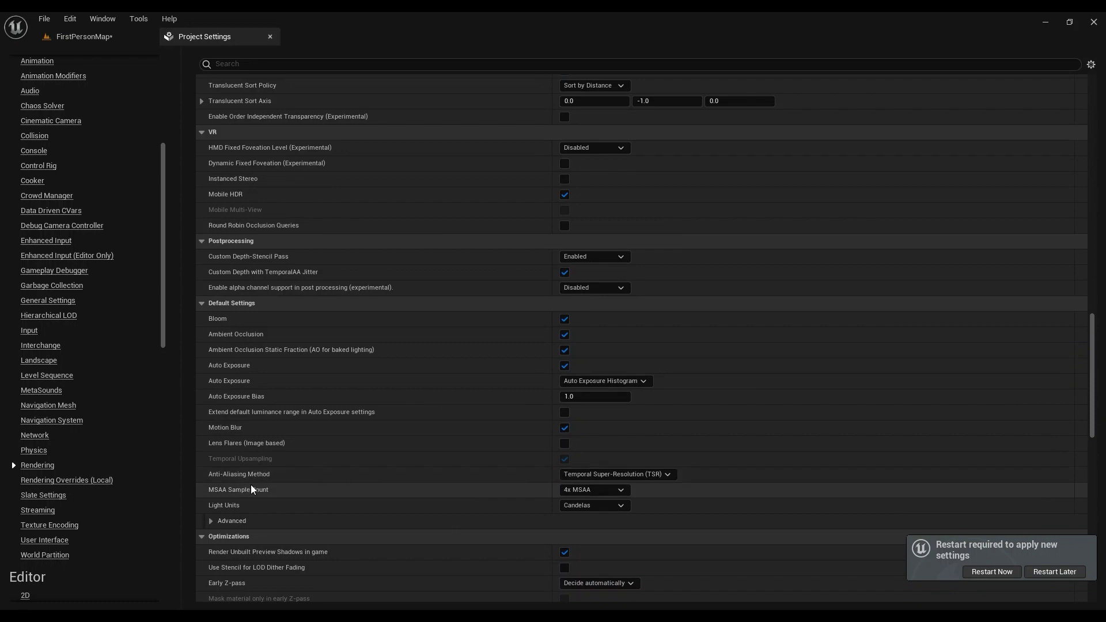
Change the MSAA Sample Count from 4x to 2x
click(657, 474)
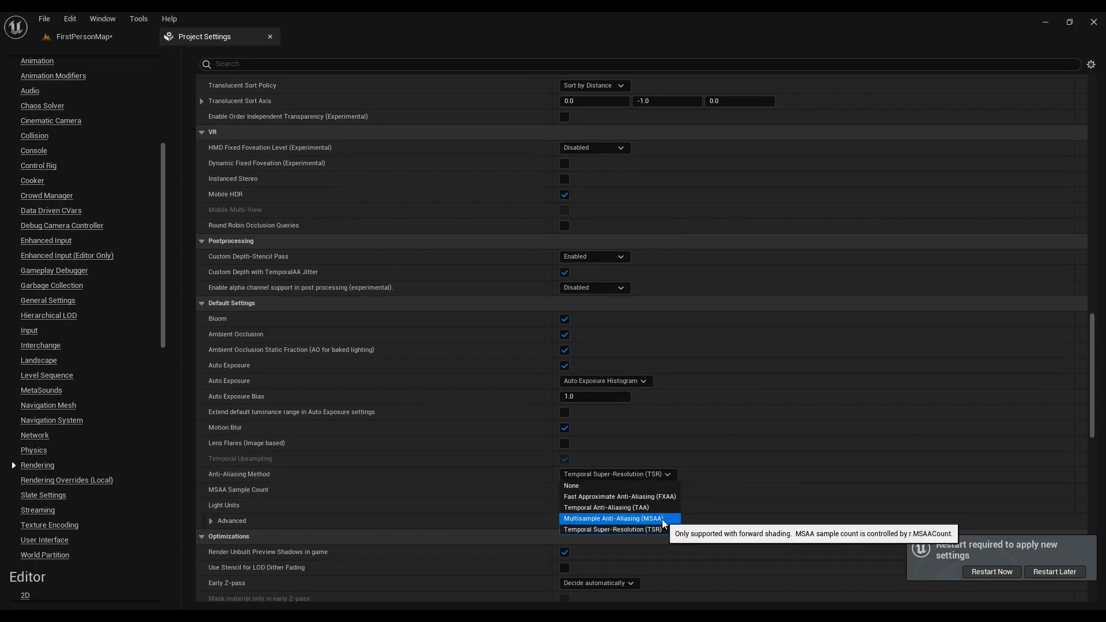
drag(1092, 363, 1093, 375)
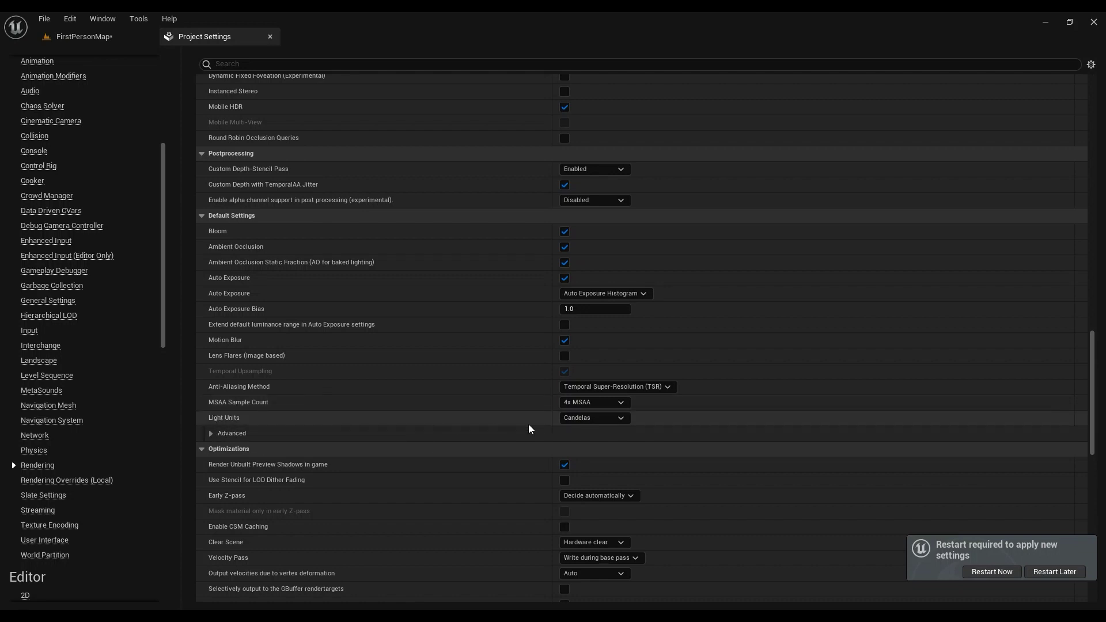
click(607, 401)
click(579, 427)
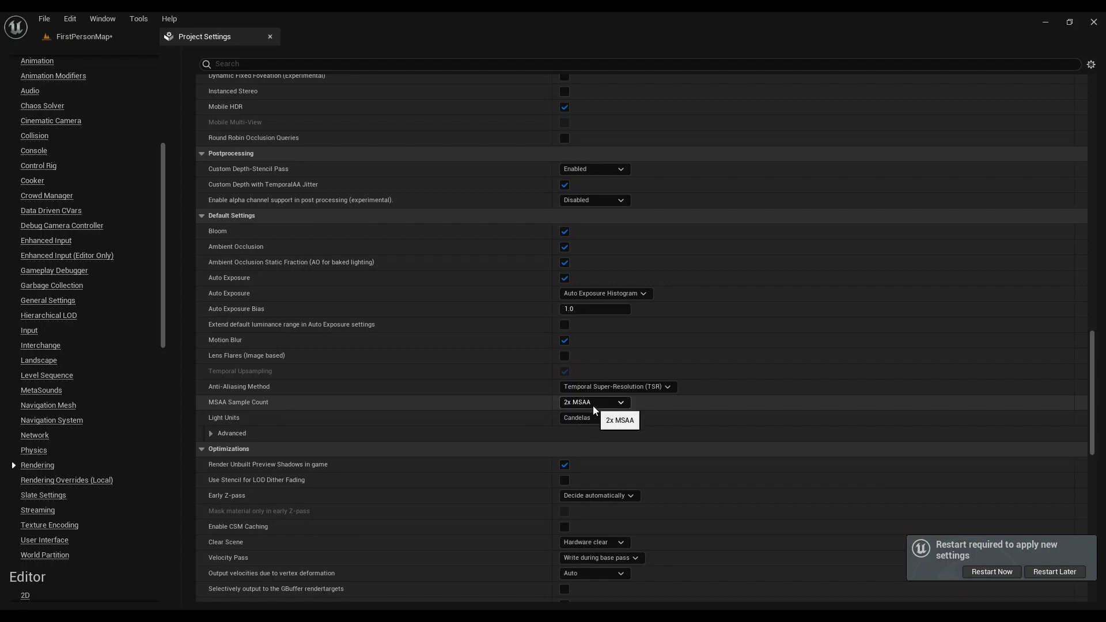
click(597, 407)
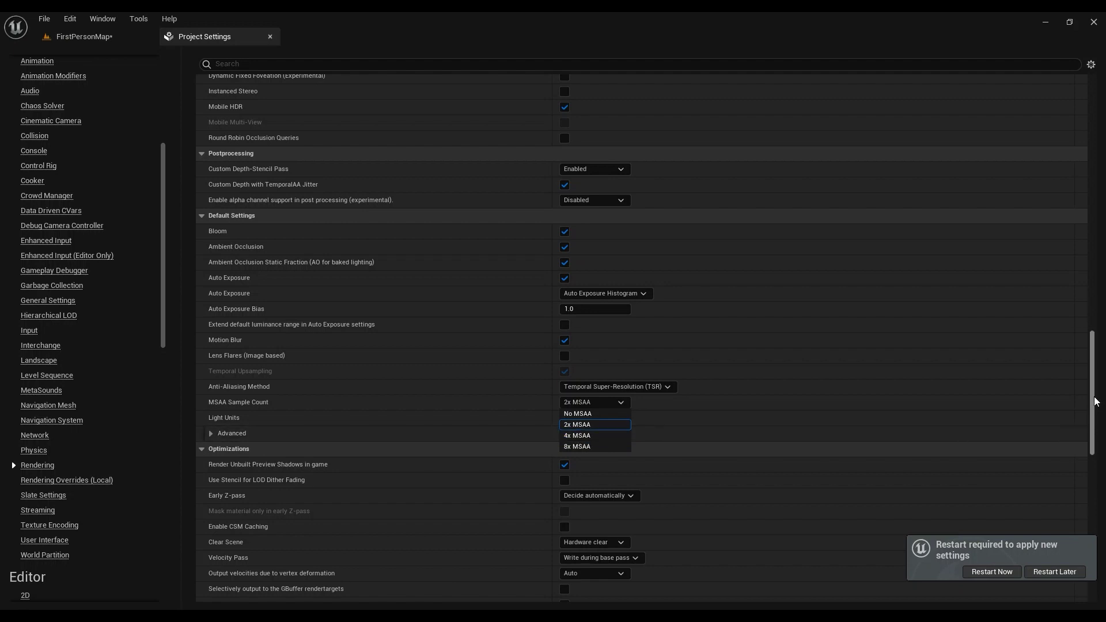
click(1034, 398)
drag(1090, 377, 1090, 426)
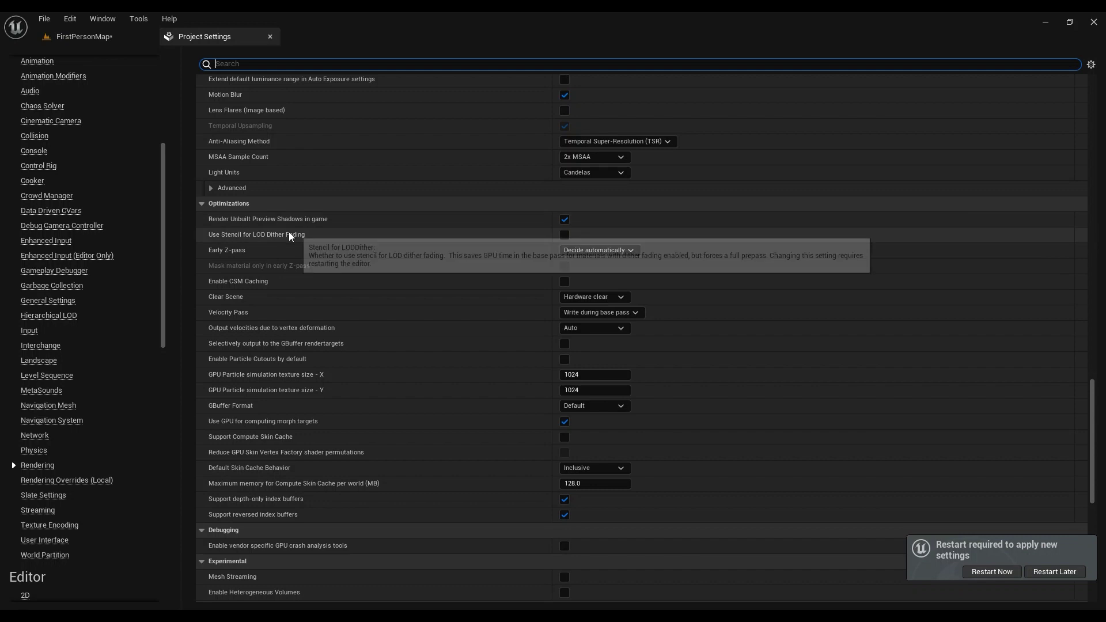
mouse_move(256, 235)
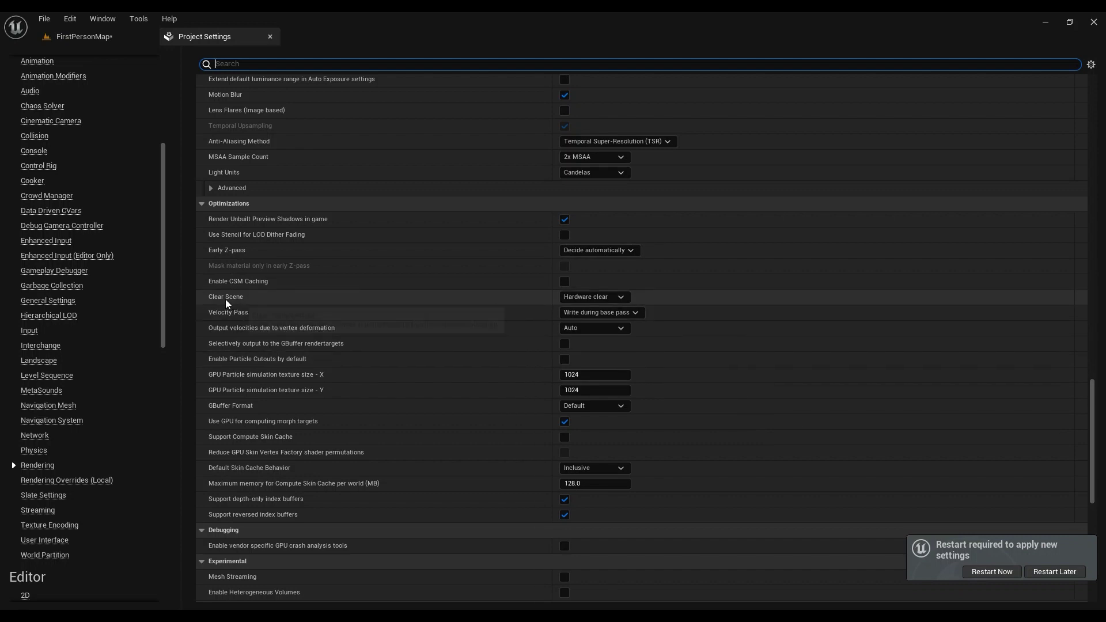
Leave Clear Scene at Hardware clear and set Default Skin Cache Behavior to Exclusive
click(611, 296)
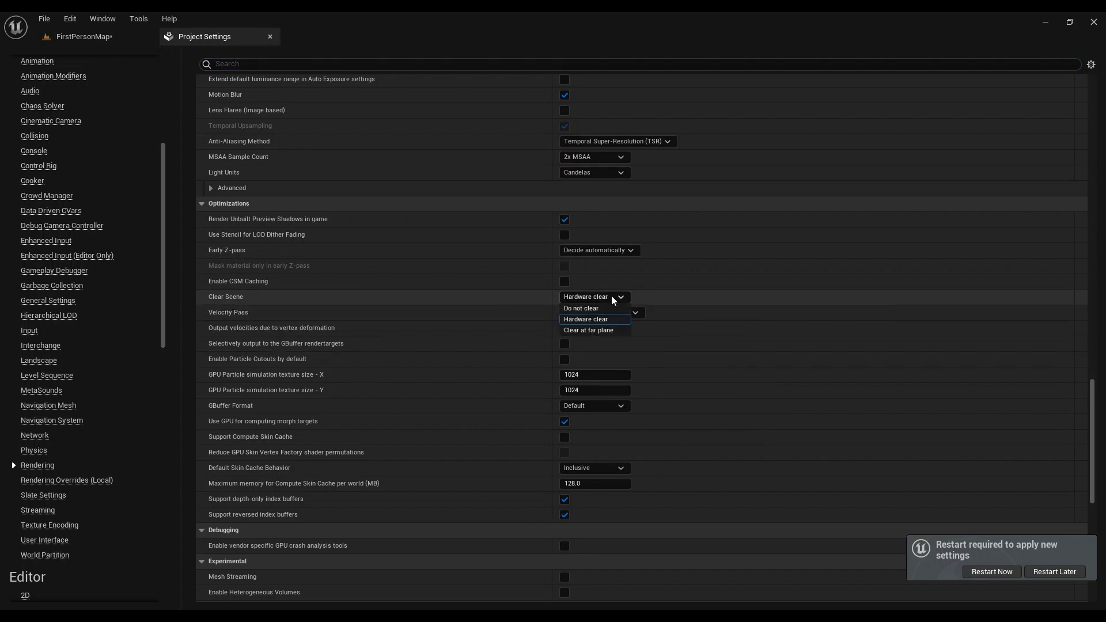
click(568, 322)
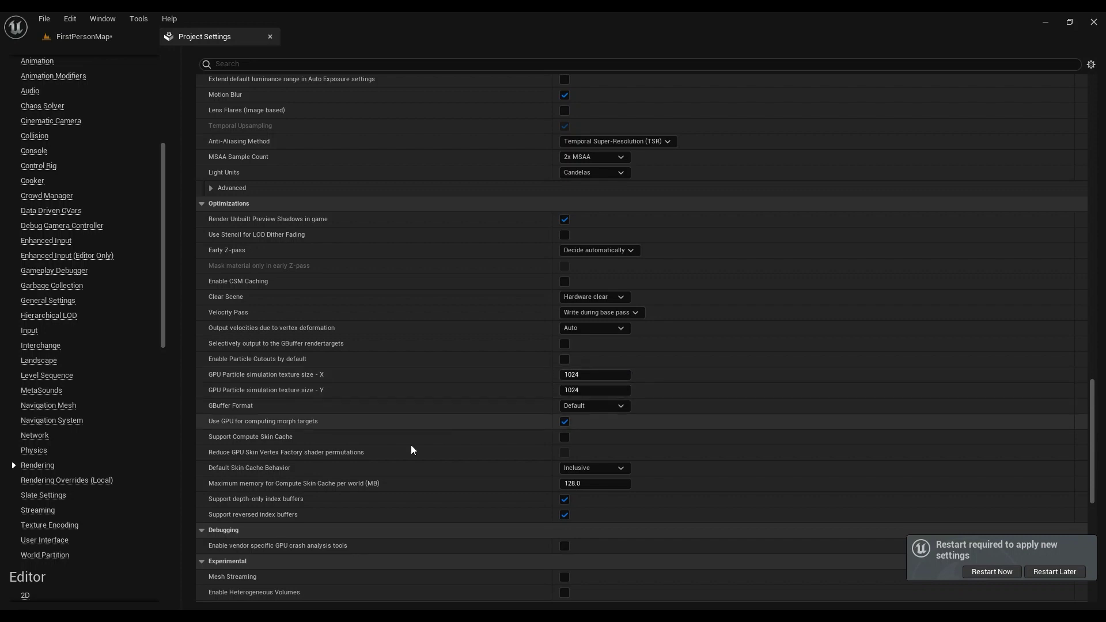
scroll(450, 453, down, 2)
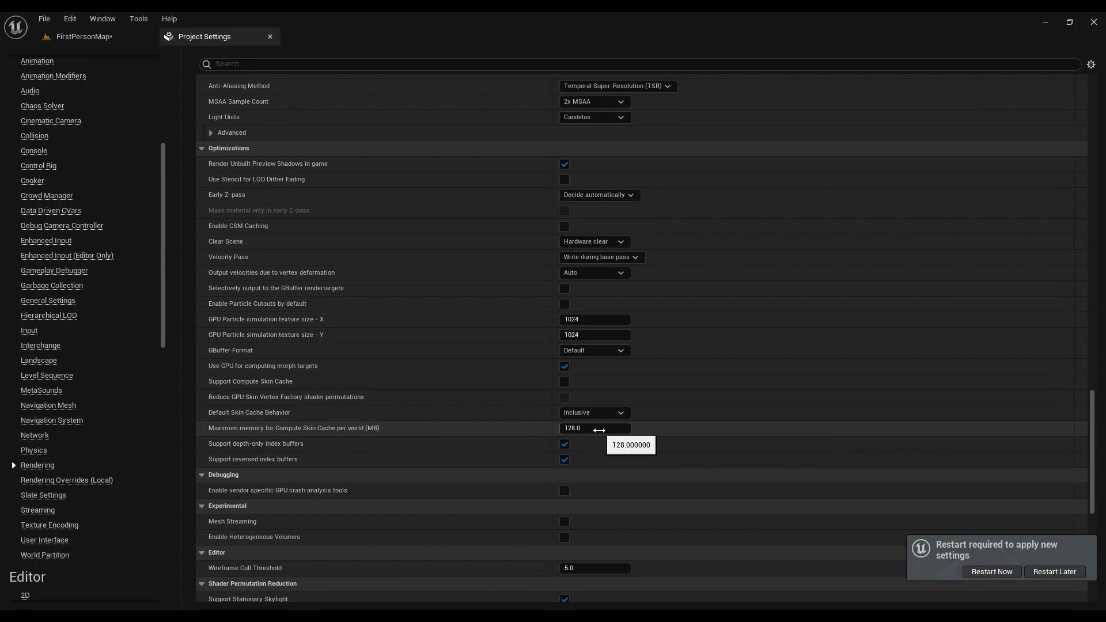
scroll(599, 429, down, 3)
click(594, 340)
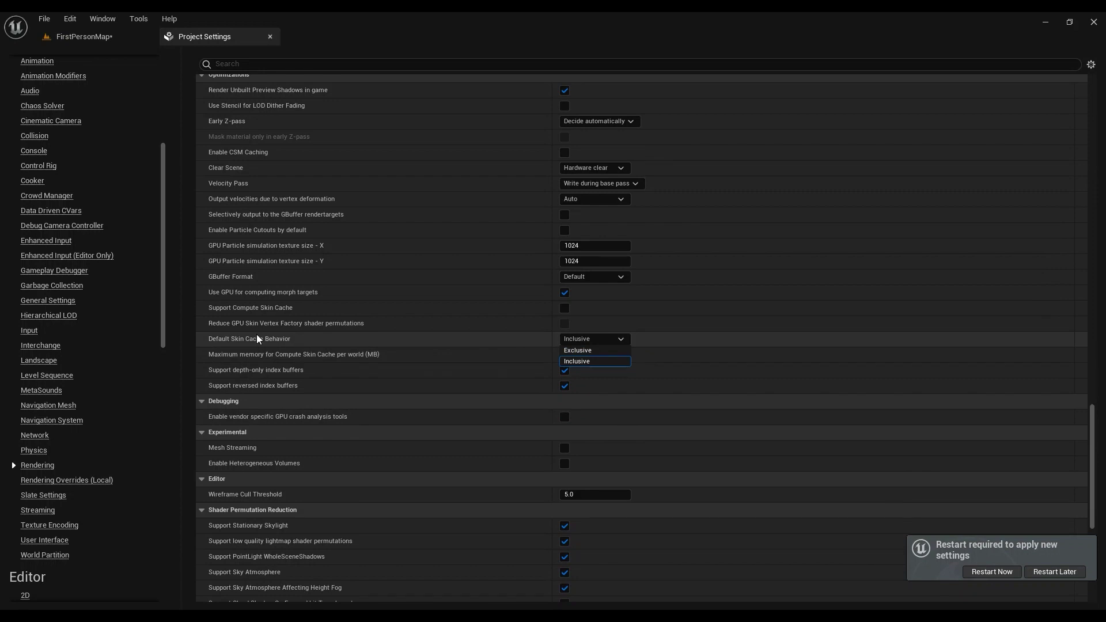
click(242, 338)
click(570, 341)
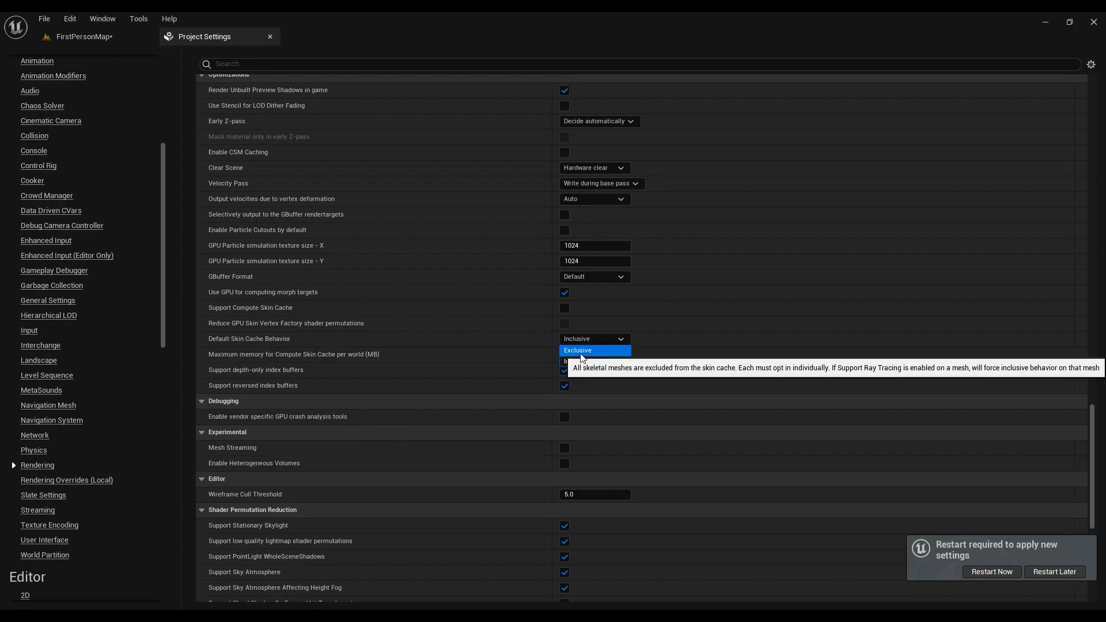
click(578, 351)
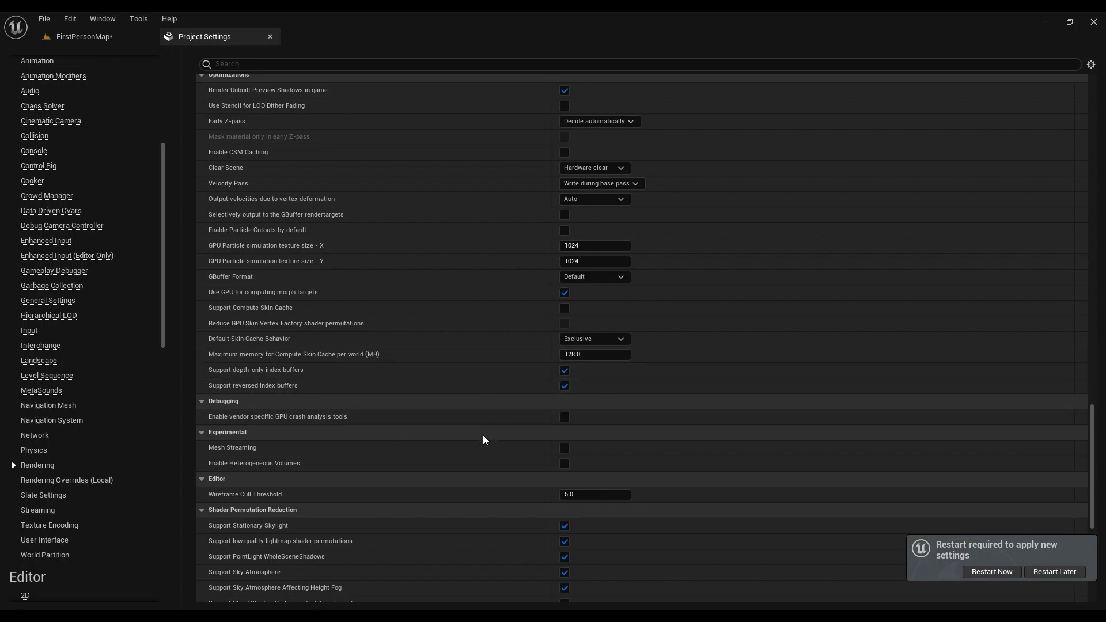
scroll(483, 439, down, 2)
scroll(460, 427, down, 1)
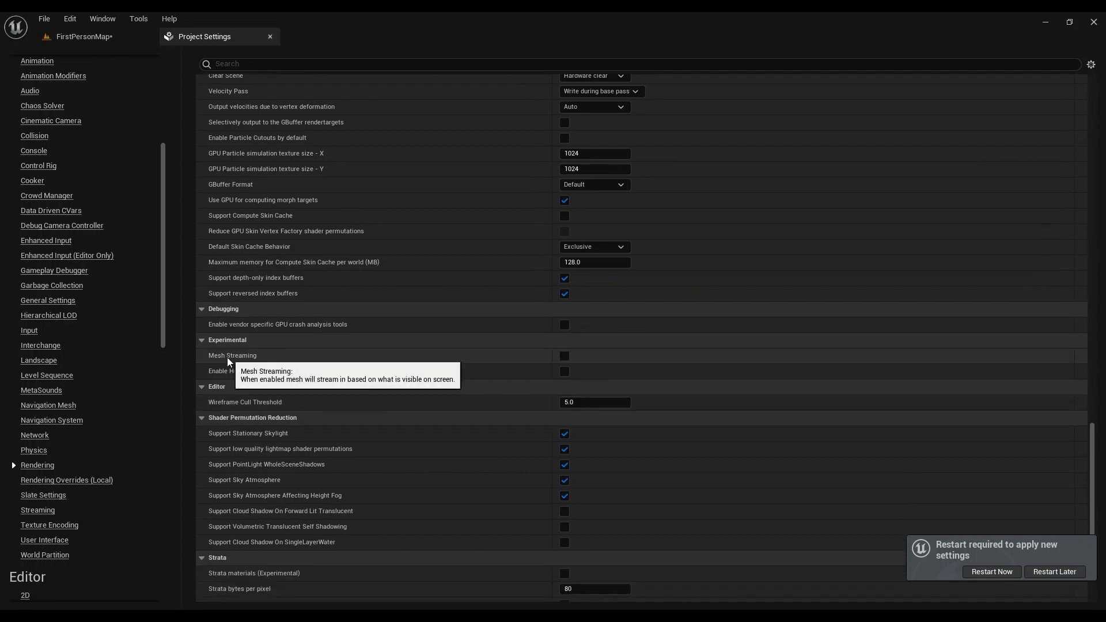
scroll(227, 357, down, 2)
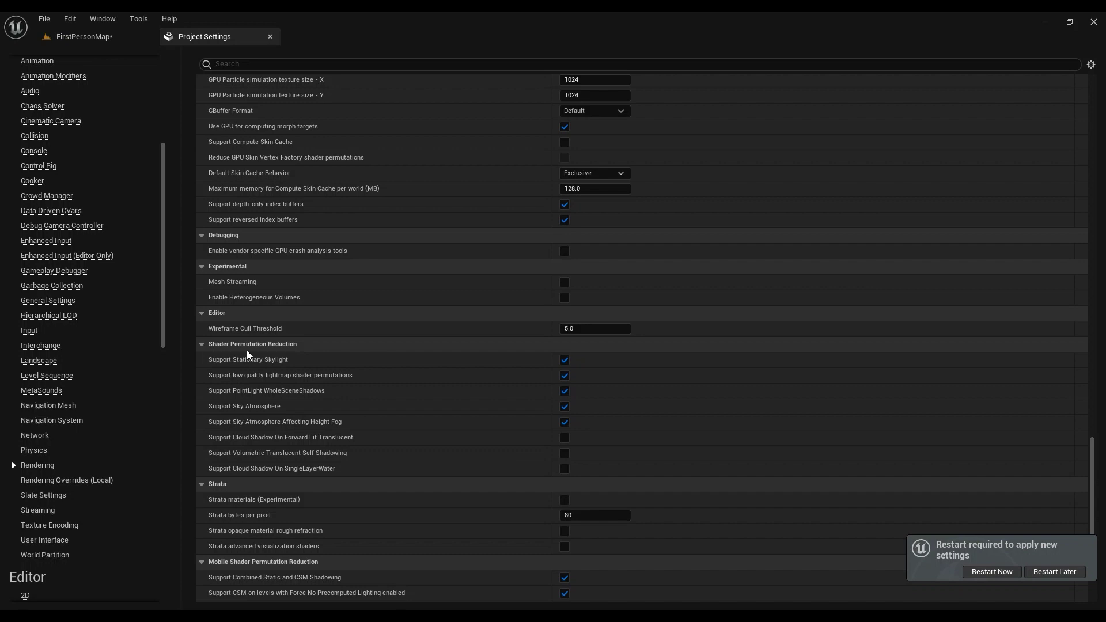
Uncheck Stationary Skylight, low quality lightmap, PointLight WholeSceneShadows and Sky Atmosphere support
click(565, 360)
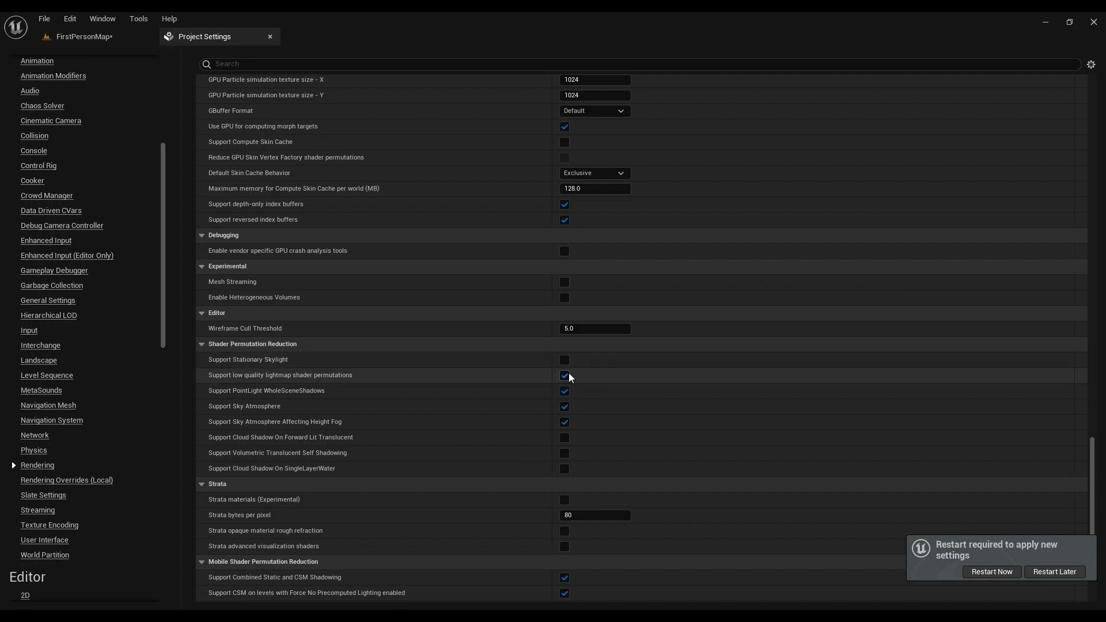
click(565, 391)
click(565, 406)
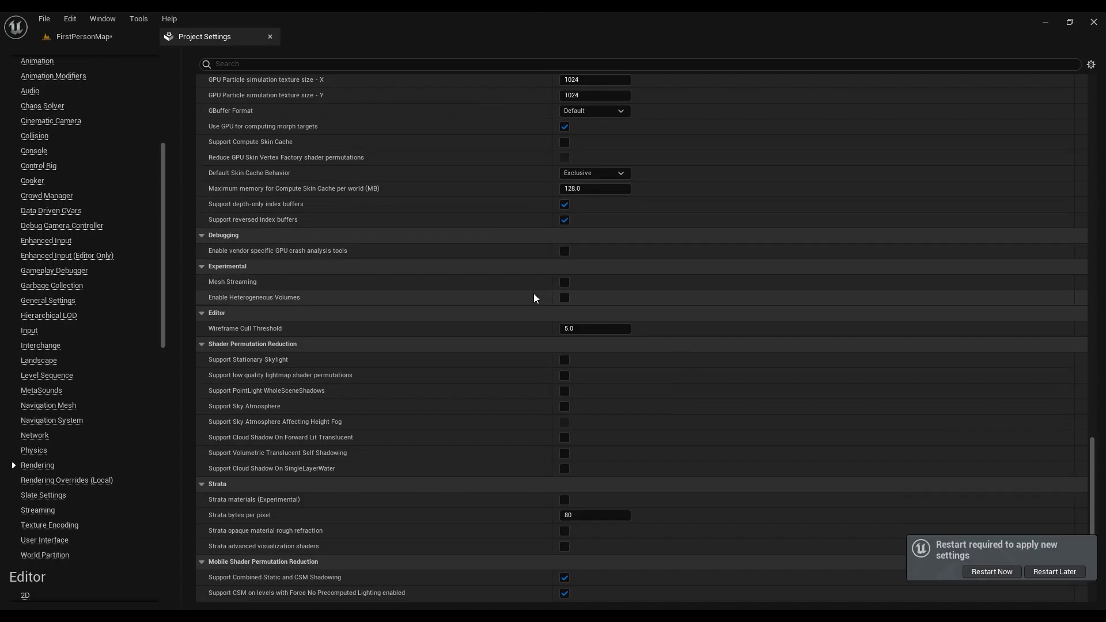
scroll(333, 522, down, 2)
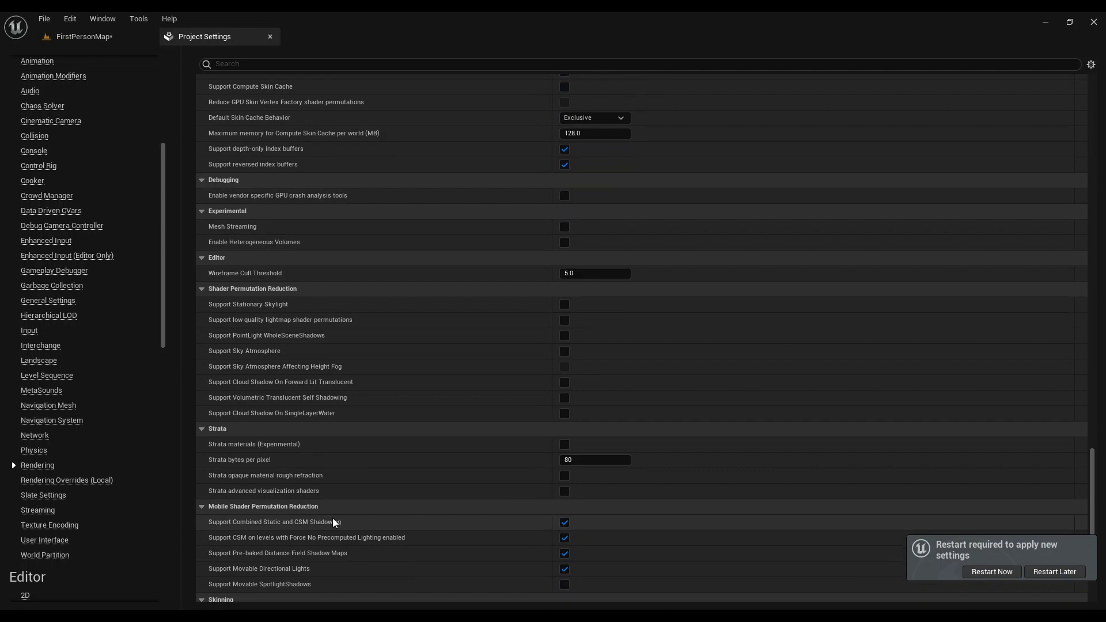
scroll(333, 519, down, 2)
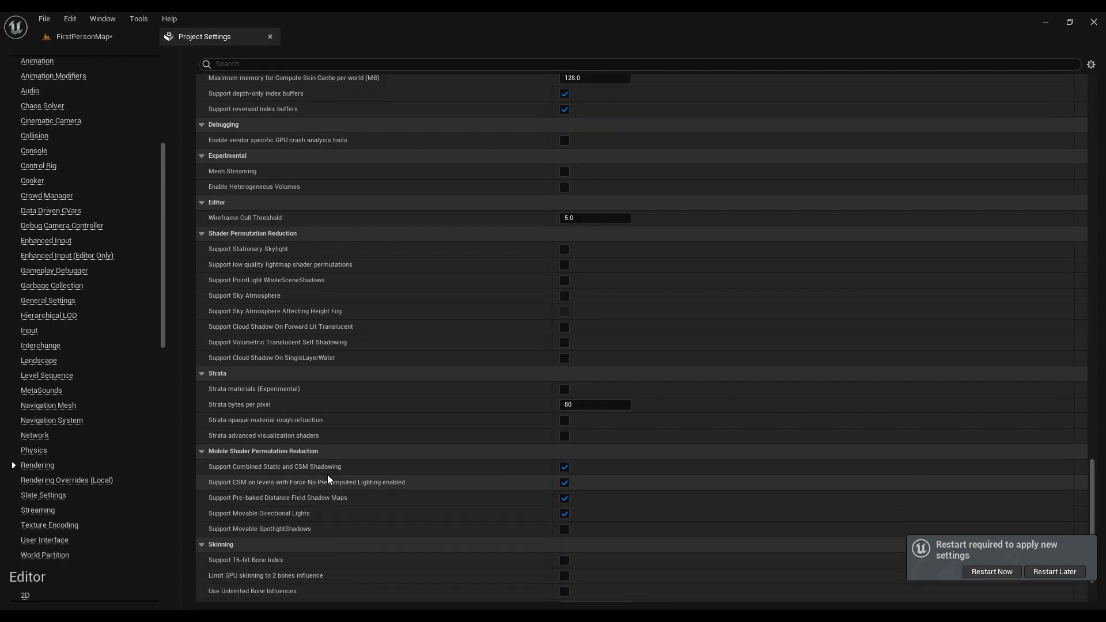
Uncheck Support Pre-baked Distance Field Shadow Maps
click(564, 482)
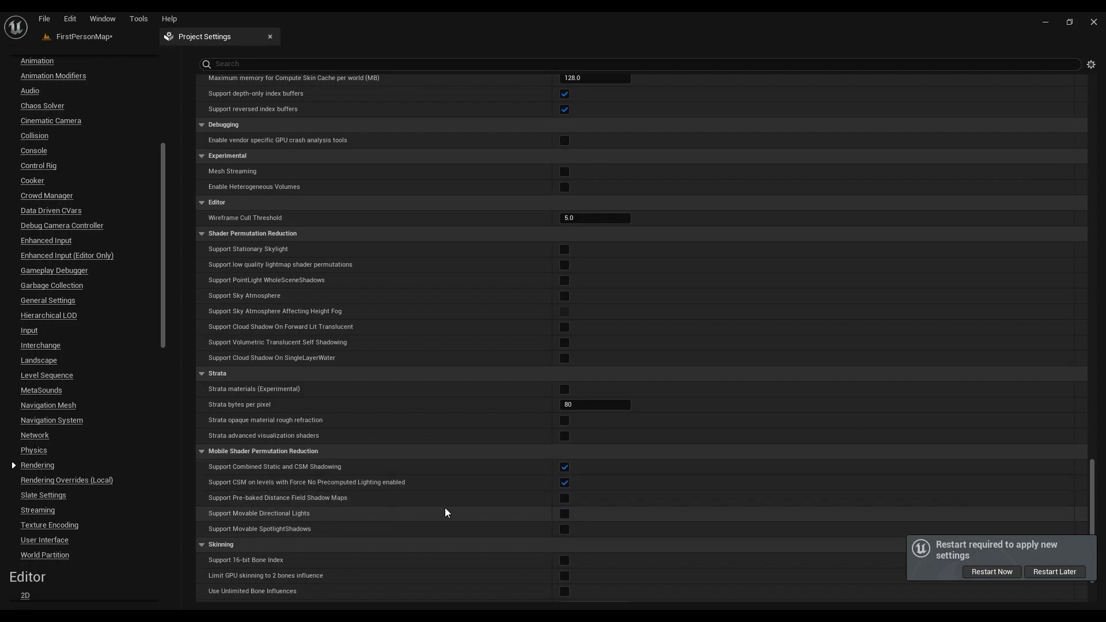
scroll(459, 509, down, 4)
scroll(459, 511, down, 1)
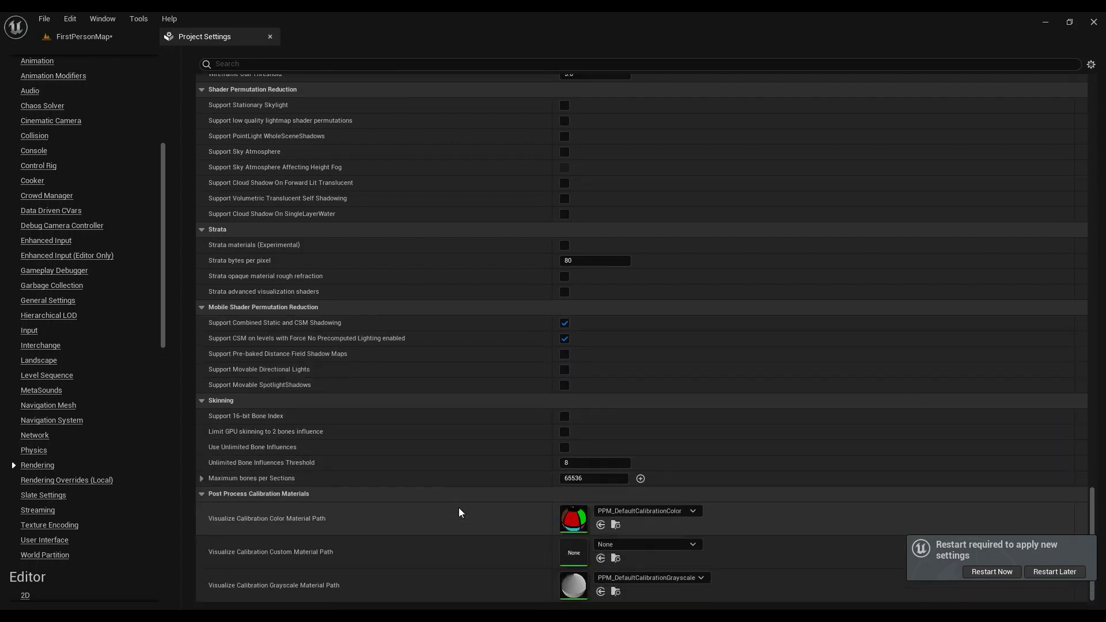